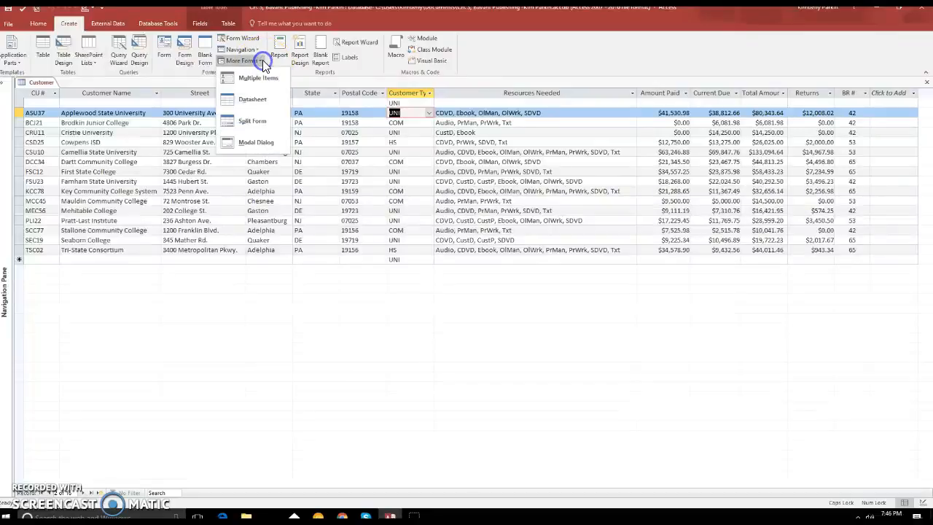
- Create a split form from the Customer table and show the Cristie University record in it
click(263, 120)
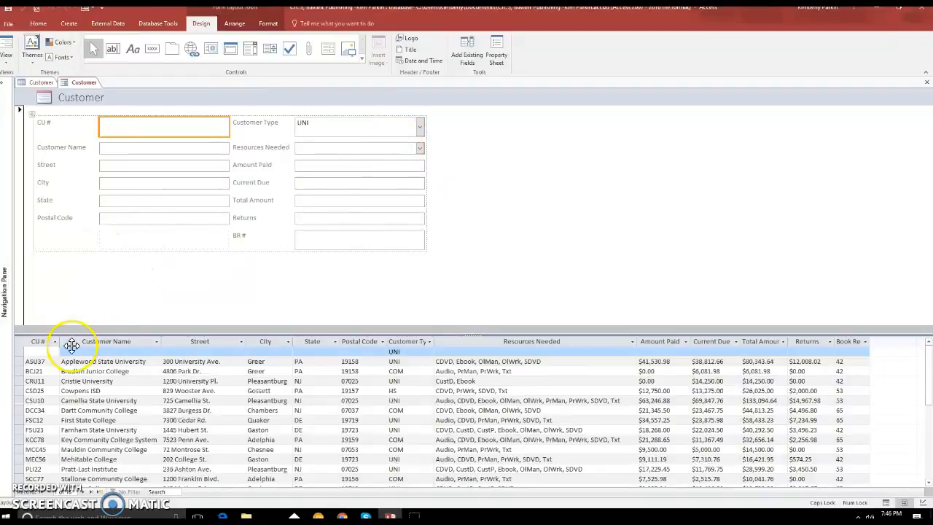
click(70, 382)
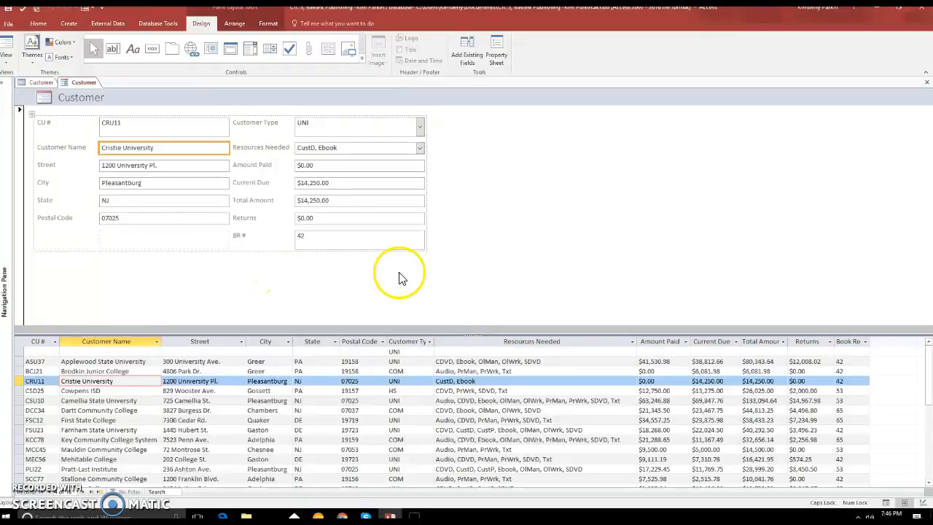
- Select the blank new record at the end of the split form's datasheet
scroll(257, 425, down, 4)
scroll(257, 425, down, 1)
scroll(109, 380, up, 3)
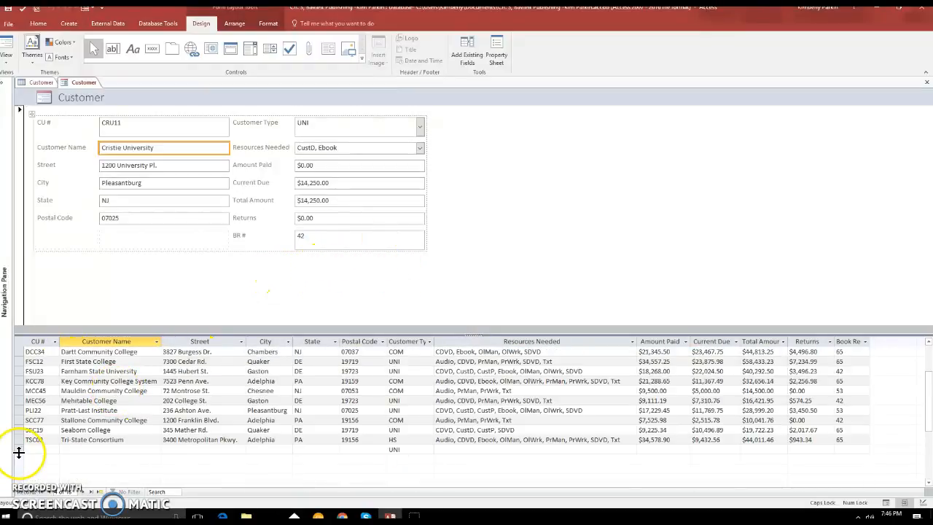
click(19, 450)
right_click(21, 450)
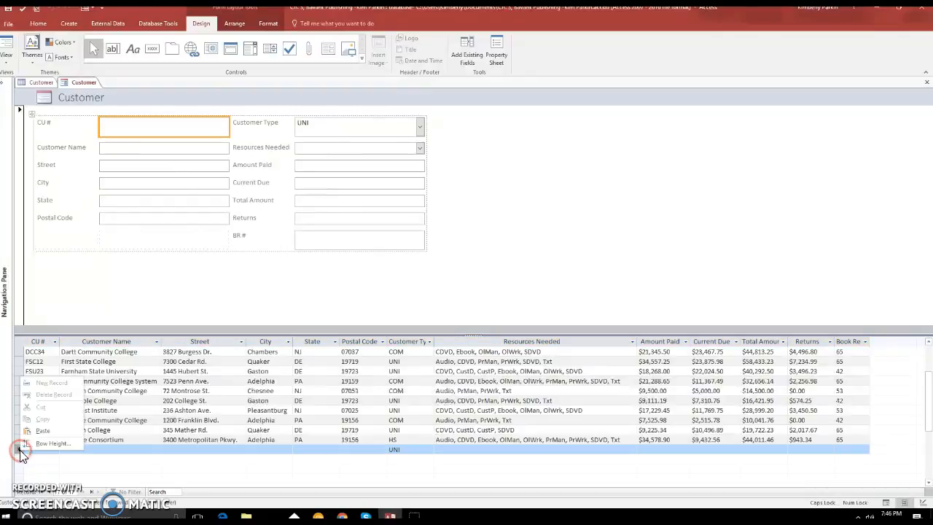
click(140, 135)
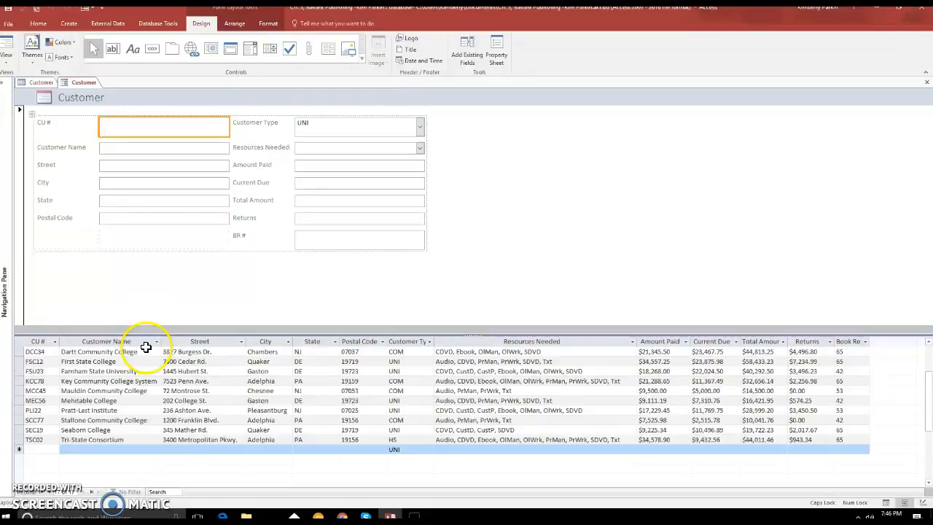
- Change the customer name Pratt-Last Institute to PrattLast Institute in the split form's datasheet
click(108, 410)
click(116, 151)
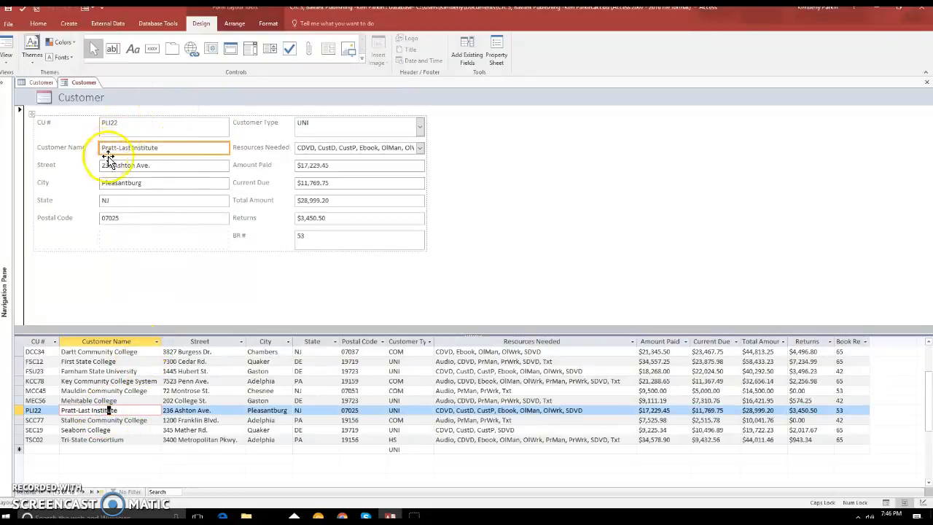
click(117, 149)
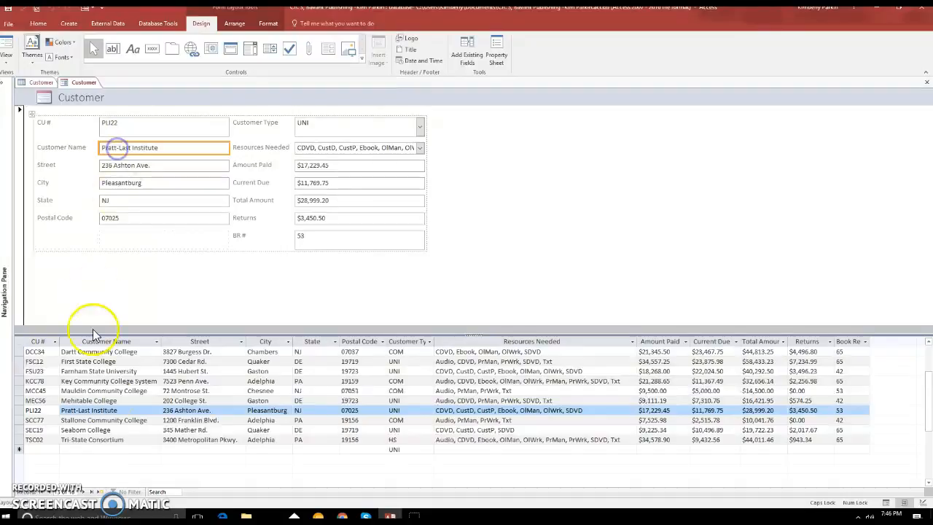
click(78, 411)
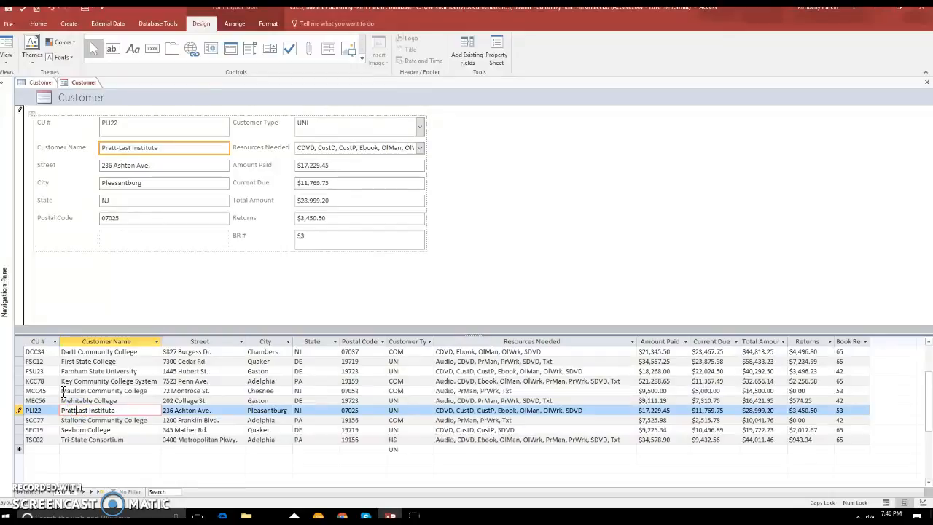
key(Tab)
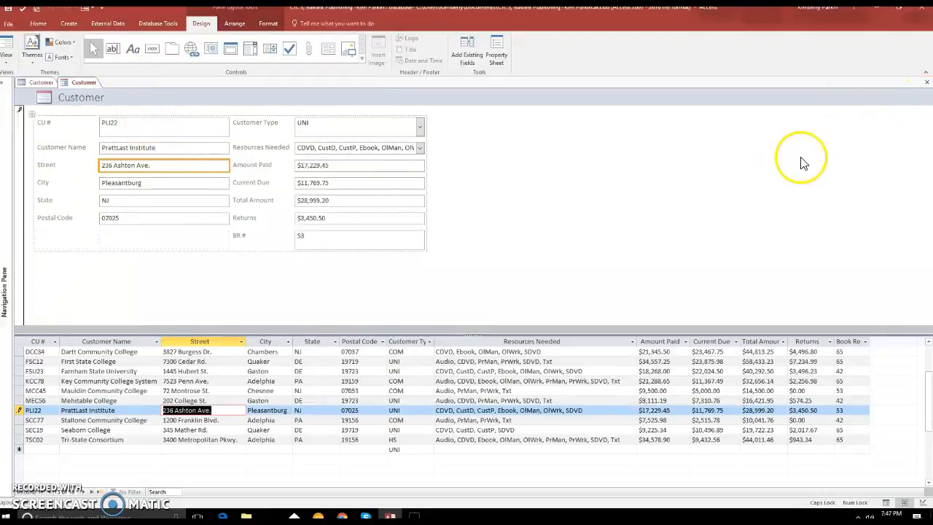
click(813, 174)
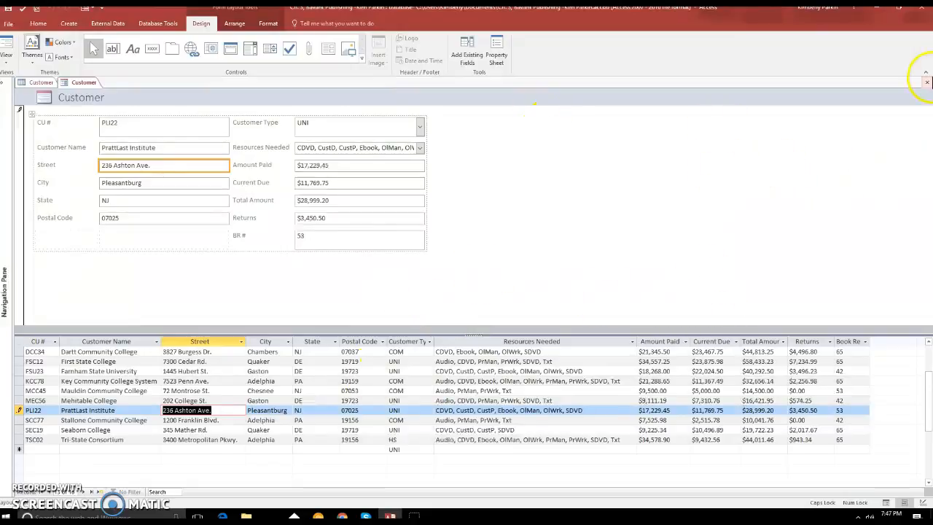
- Close the Customer split form without saving its design
click(927, 81)
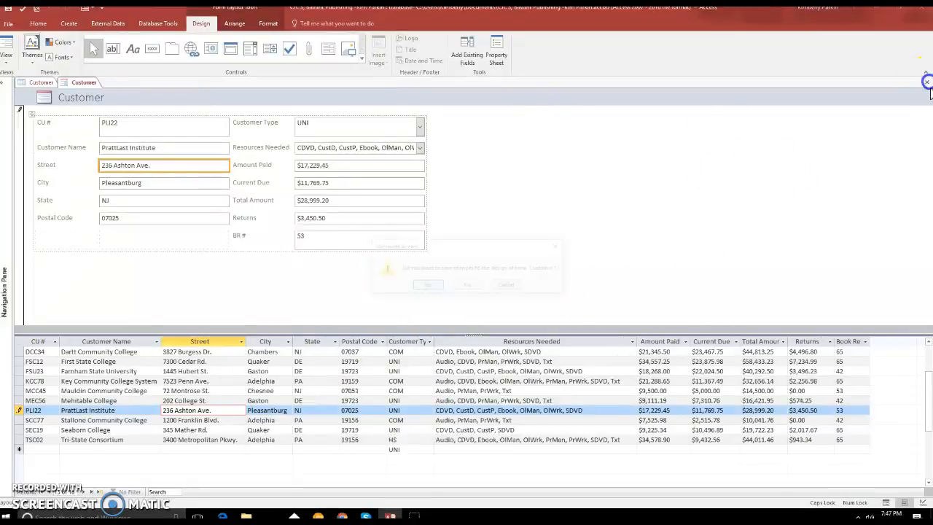
click(436, 288)
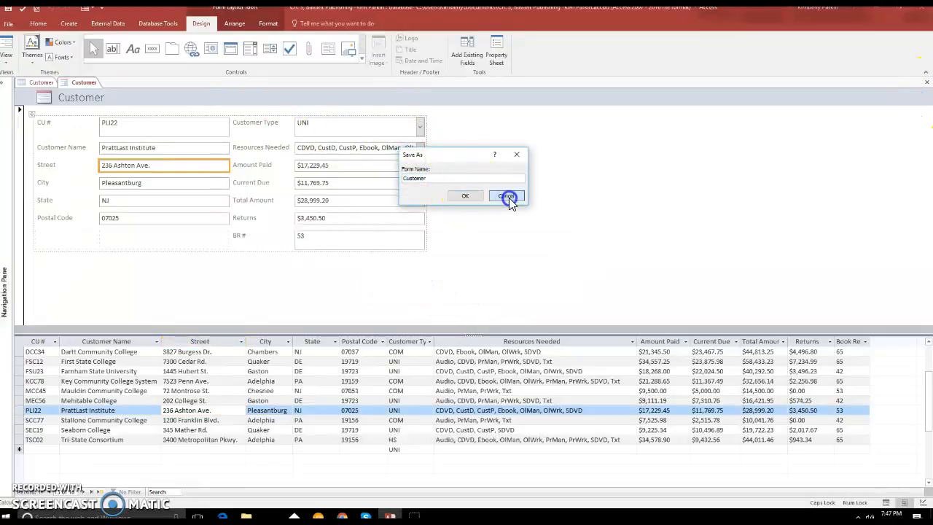
click(509, 197)
click(927, 82)
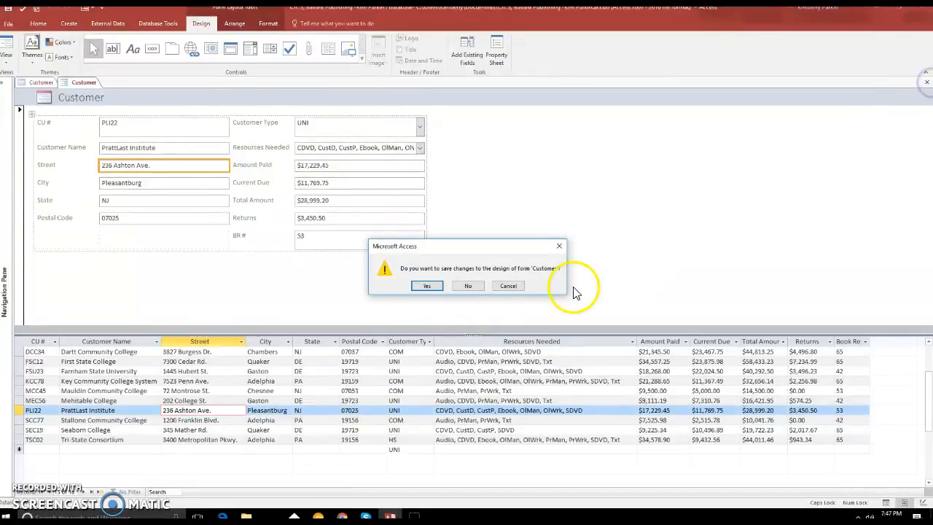
click(471, 286)
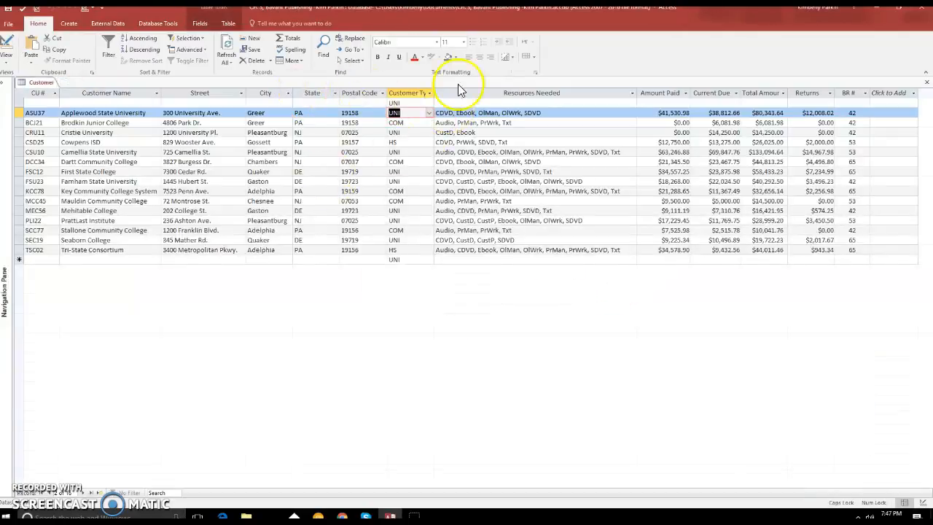
- Filter the Customer table to records whose City equals Greer, and remove the filter again
click(282, 113)
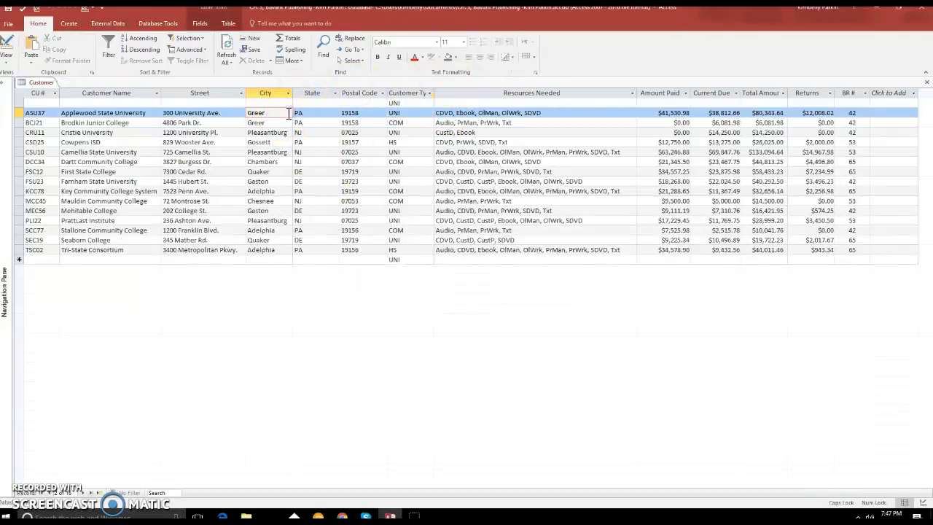
right_click(289, 116)
click(197, 39)
click(205, 37)
click(204, 51)
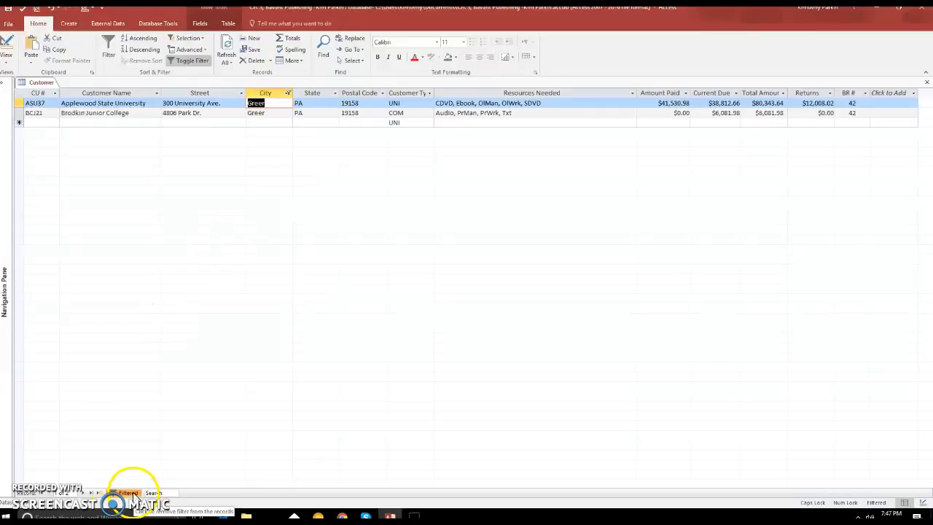
click(189, 62)
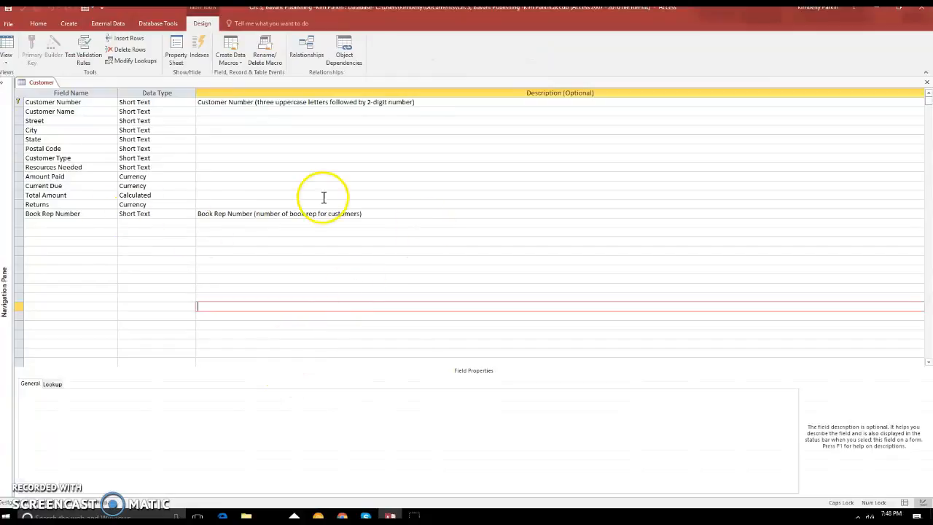
click(7, 51)
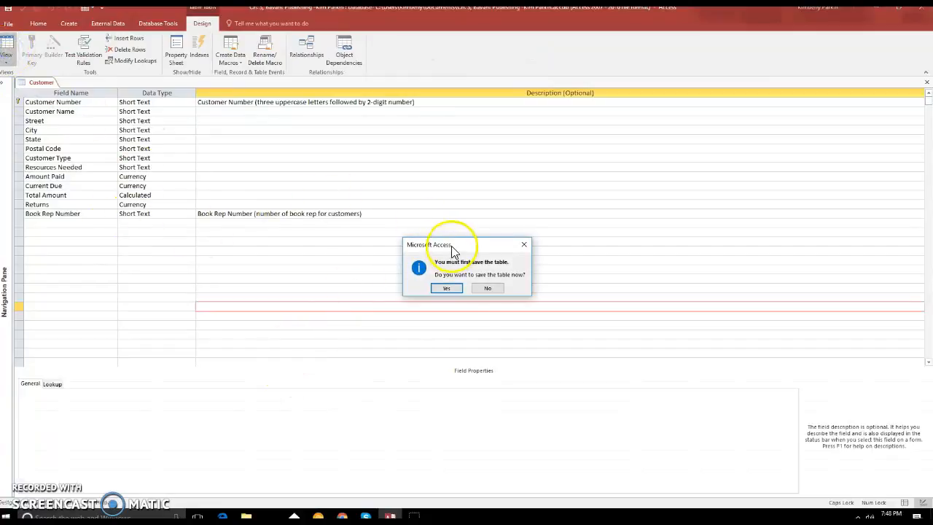
click(489, 289)
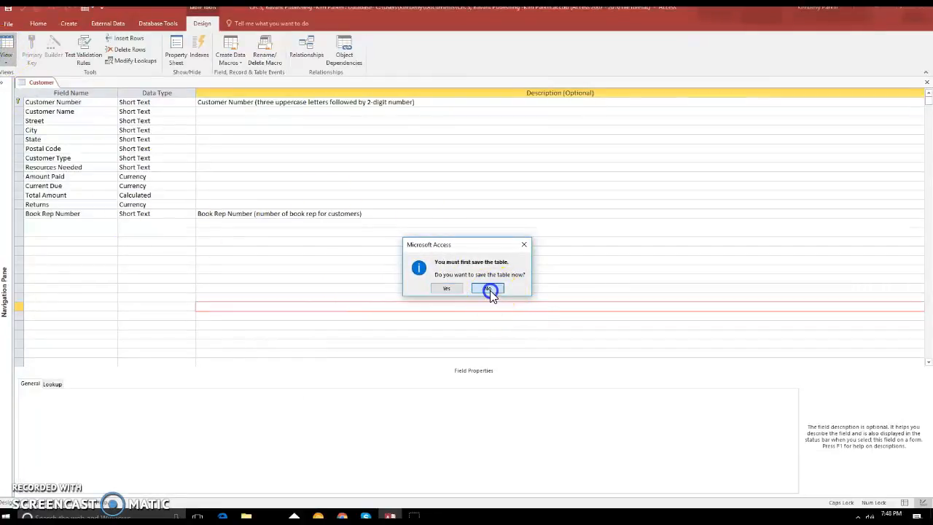
click(6, 62)
click(19, 78)
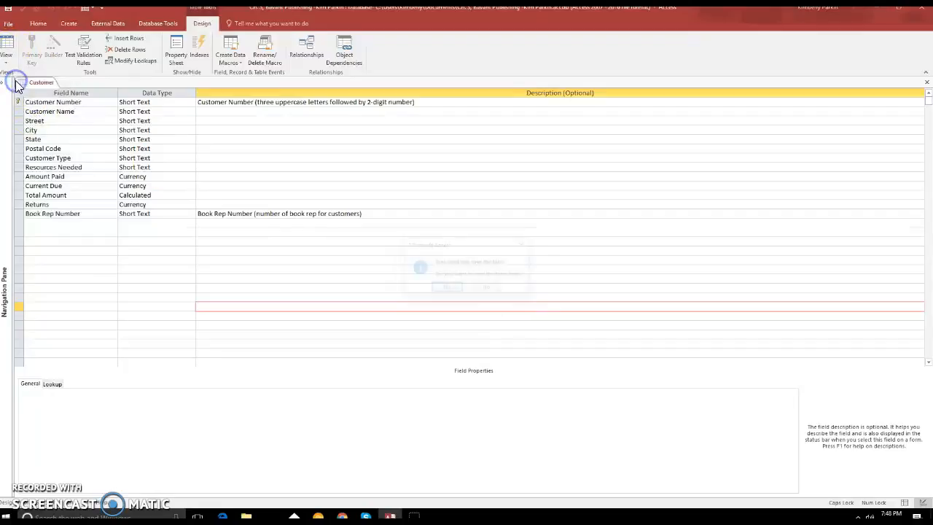
click(488, 289)
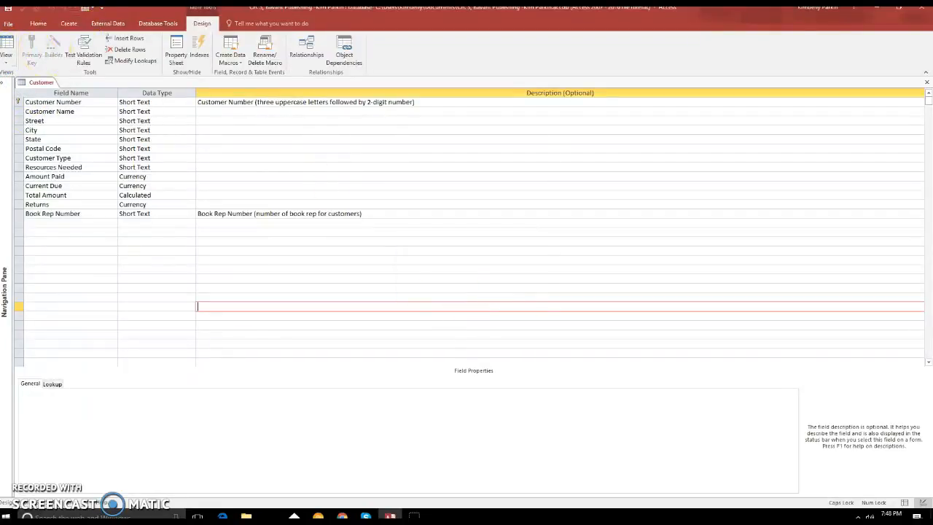
click(15, 67)
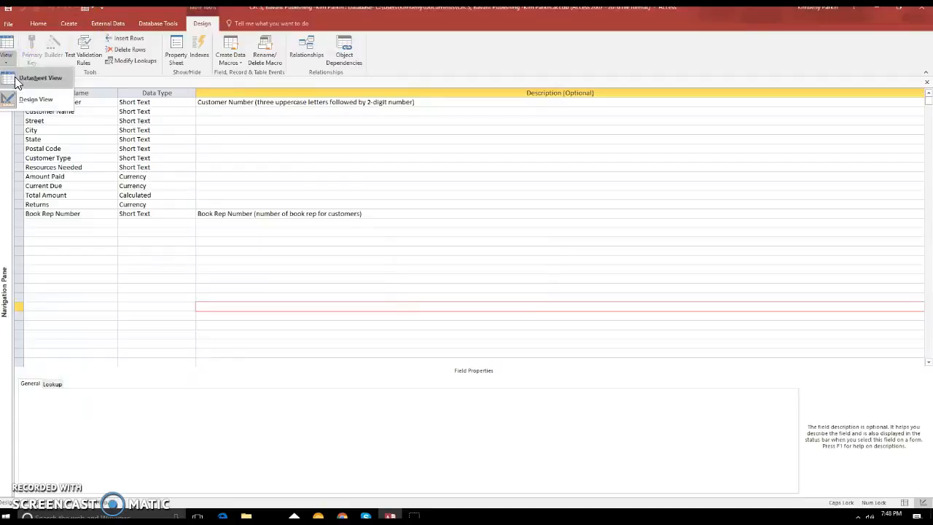
click(10, 106)
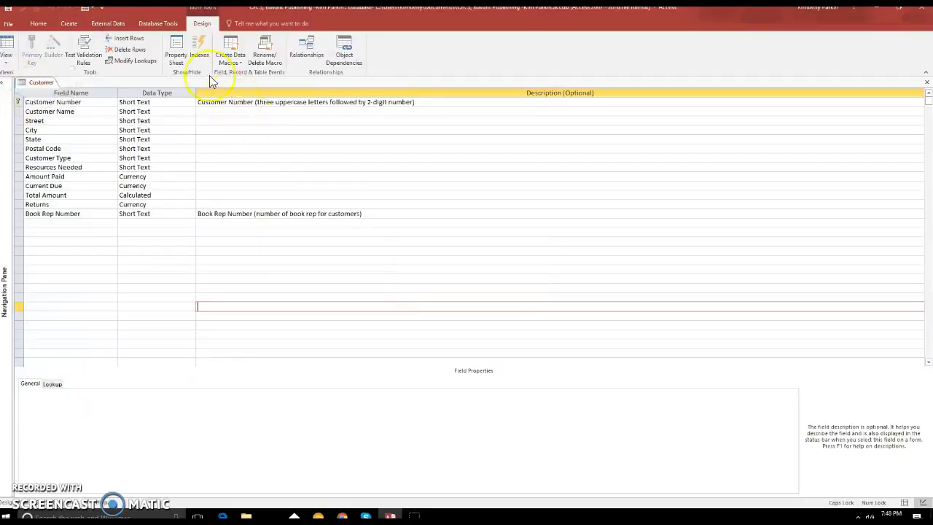
- Start the Lookup Wizard for the Customer Type field's data type and choose to type in the values
click(192, 158)
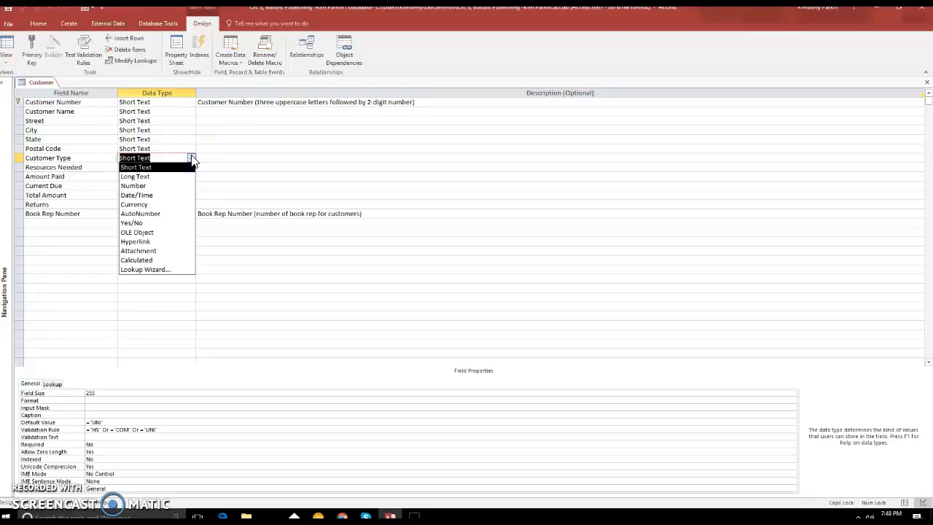
click(183, 269)
click(417, 184)
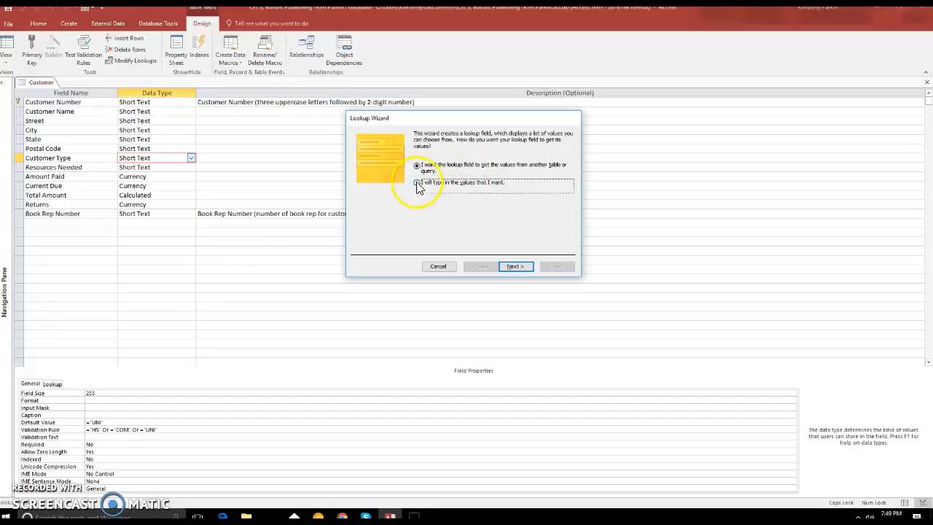
click(514, 267)
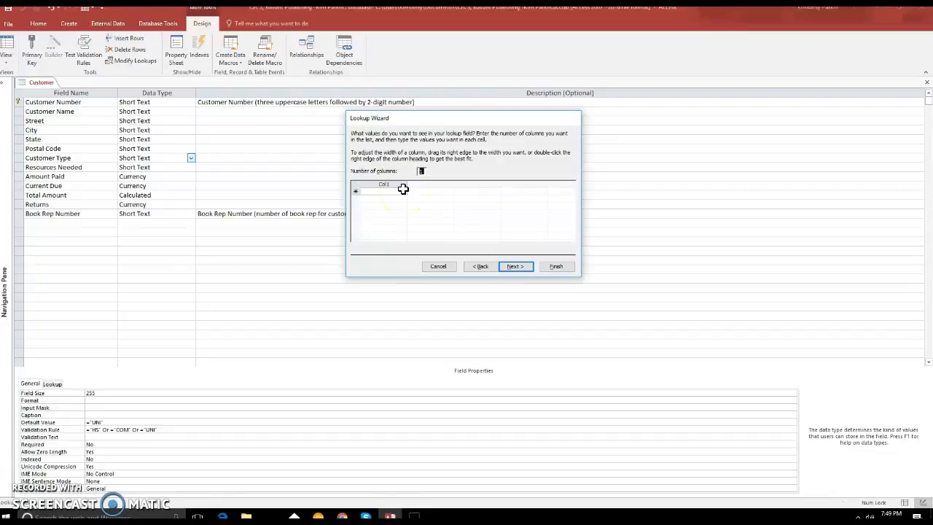
- Enter HS and COM as values in the single column of the Customer Type lookup list
click(384, 192)
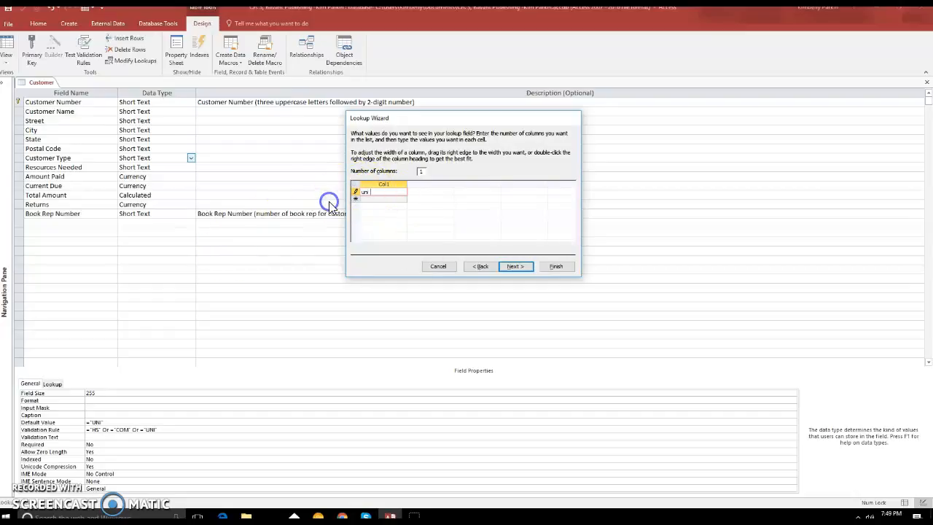
key(BackSpace)
key(BackSpace)
key(BackSpace)
text(HS)
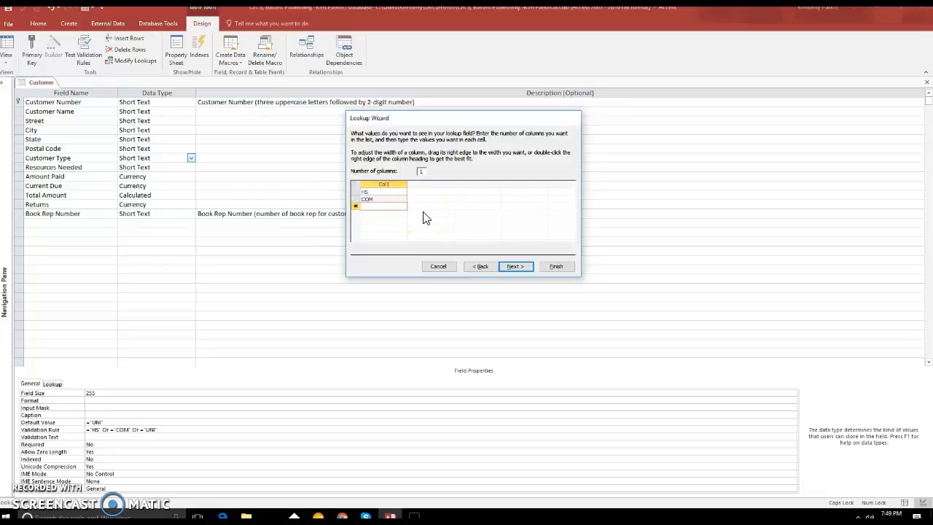
- Limit the Customer Type lookup to the list, keep its label Customer Type, and finish the wizard
click(493, 267)
click(513, 267)
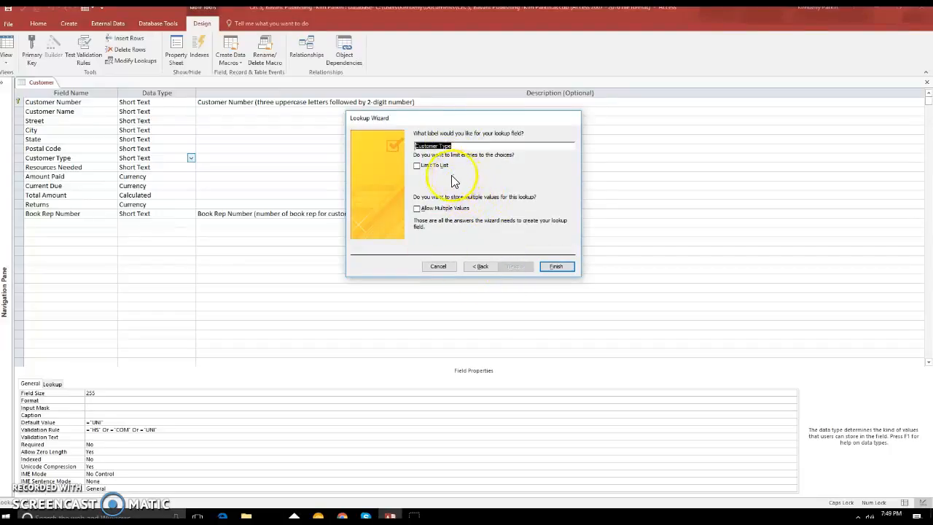
click(419, 167)
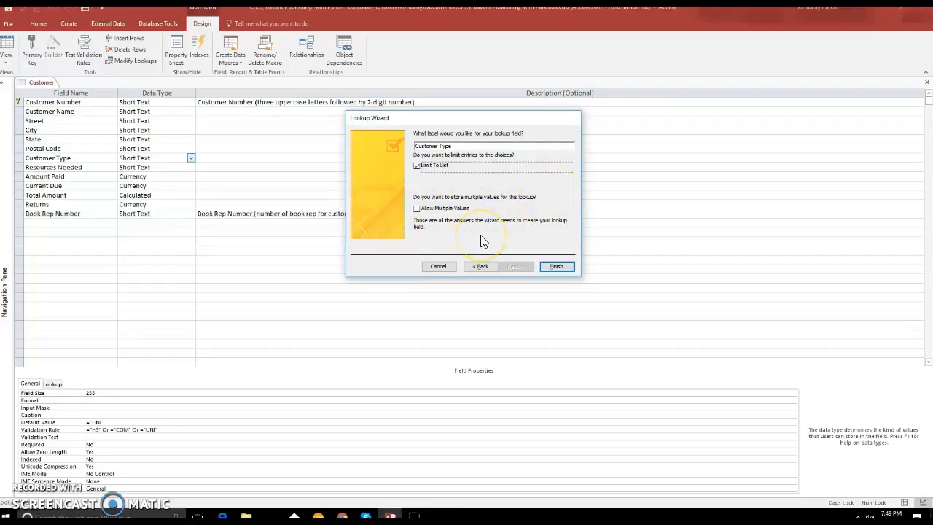
click(556, 266)
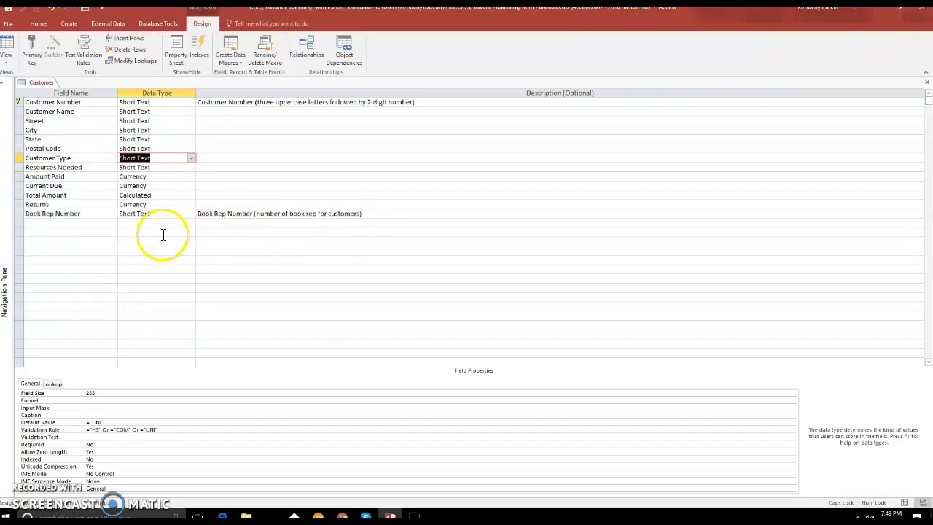
click(38, 23)
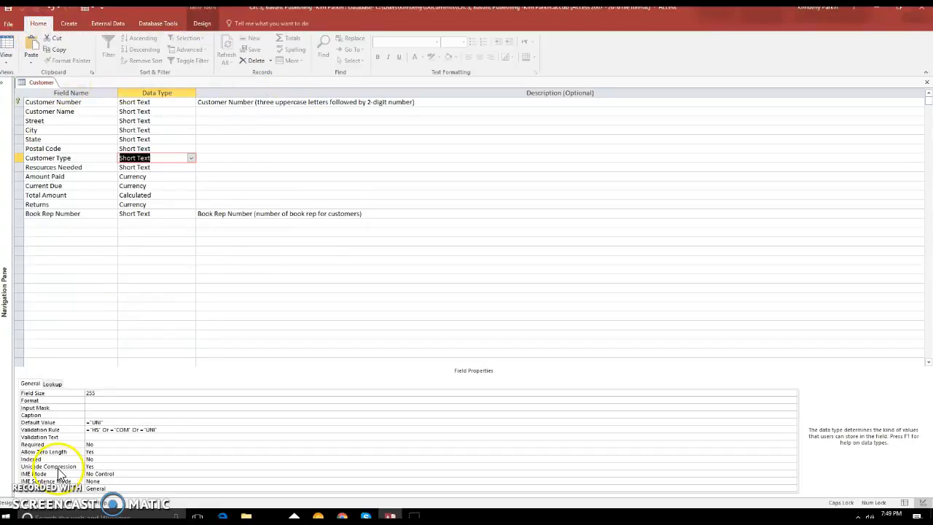
click(203, 23)
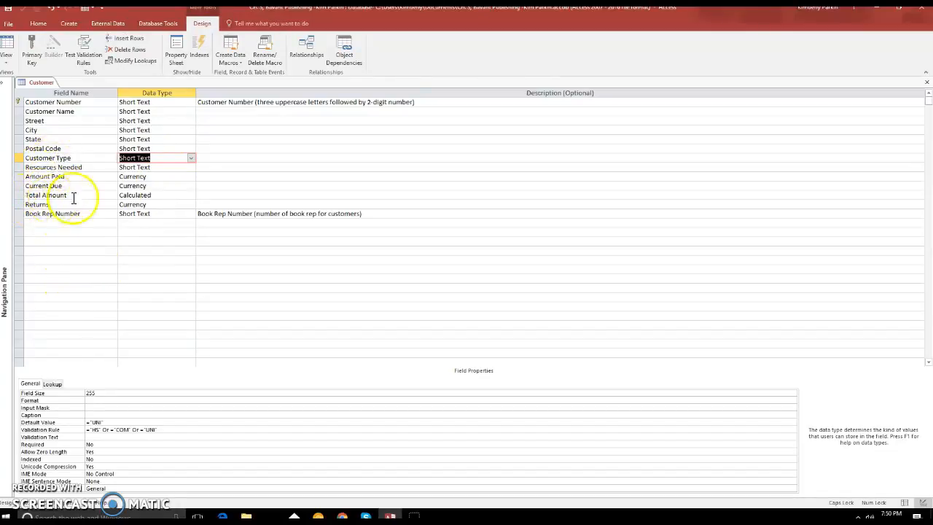
- Choose Calculated as the data type of the Total Amount field
click(186, 195)
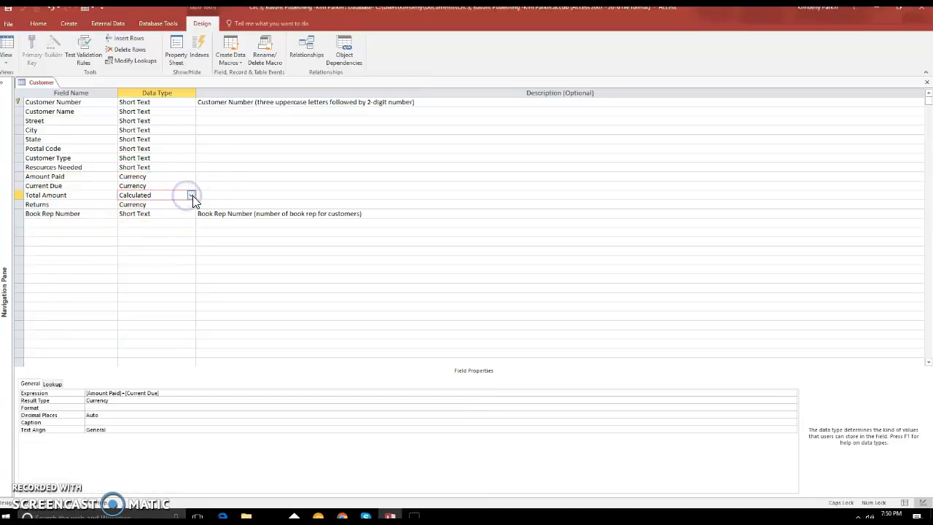
click(190, 195)
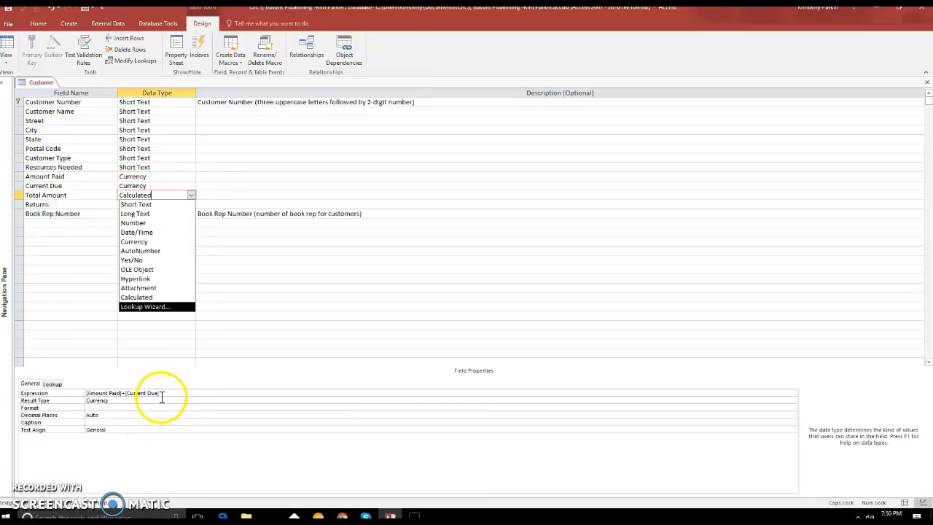
click(161, 299)
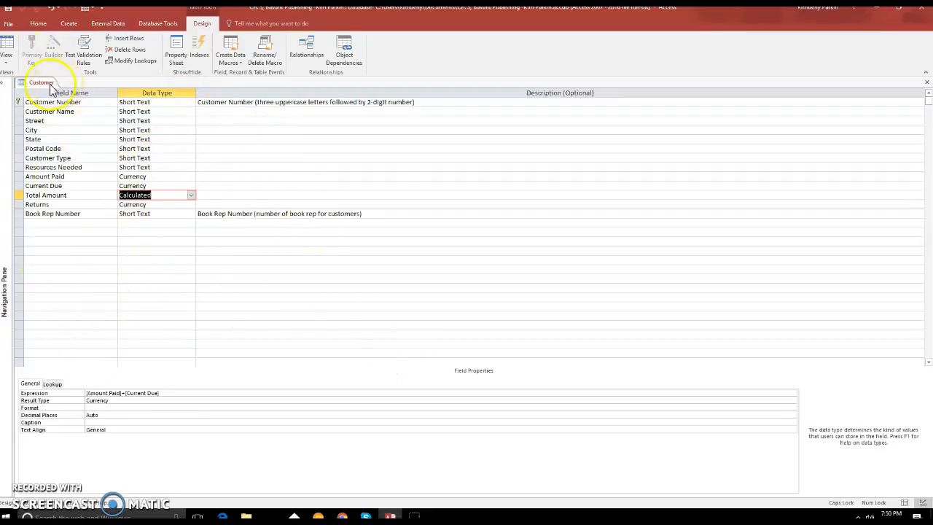
- Save the Customer table design and switch the table to Datasheet View
click(7, 48)
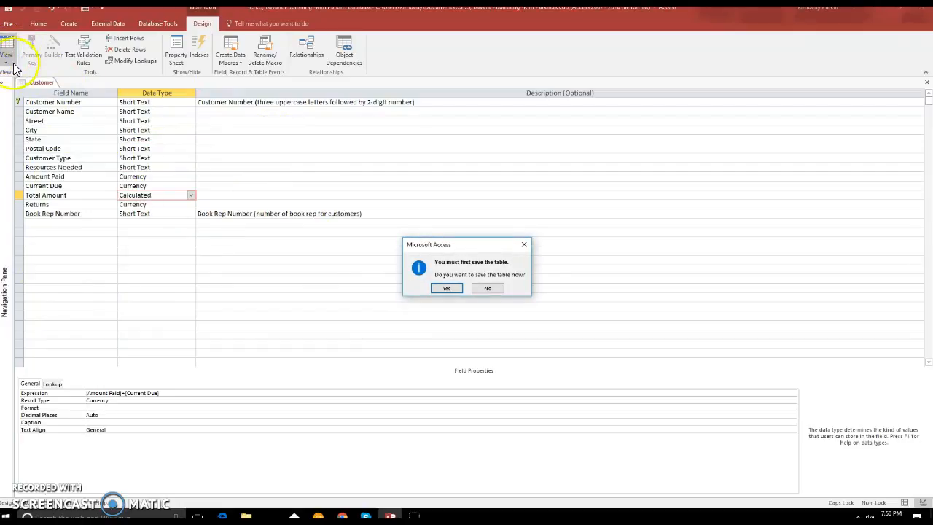
click(495, 288)
click(10, 67)
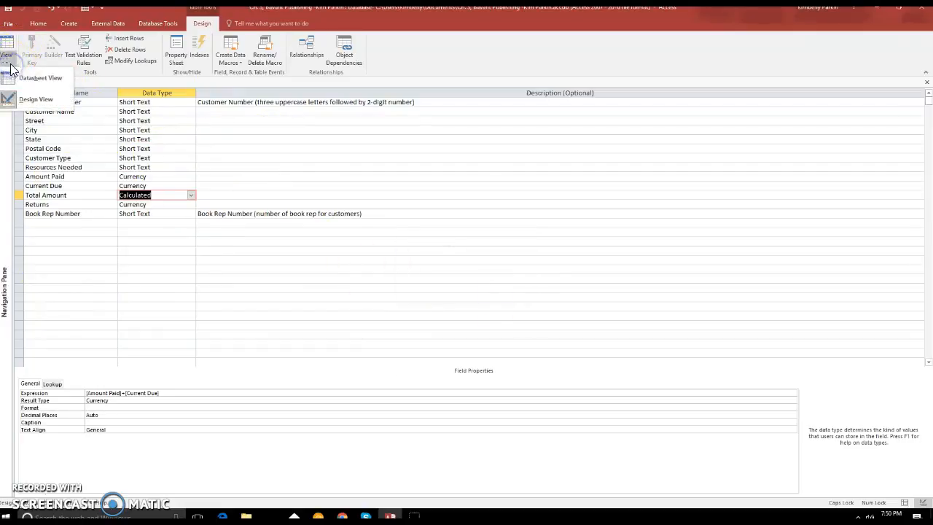
click(21, 77)
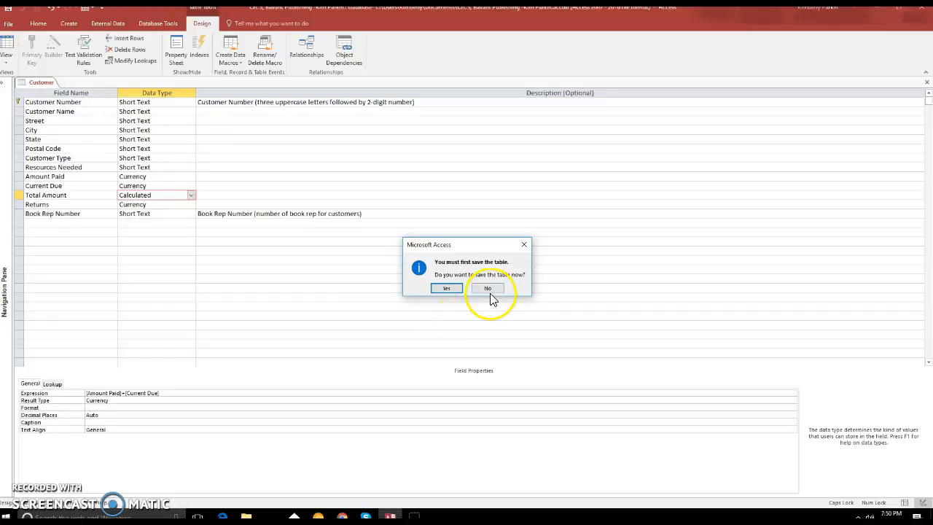
click(454, 289)
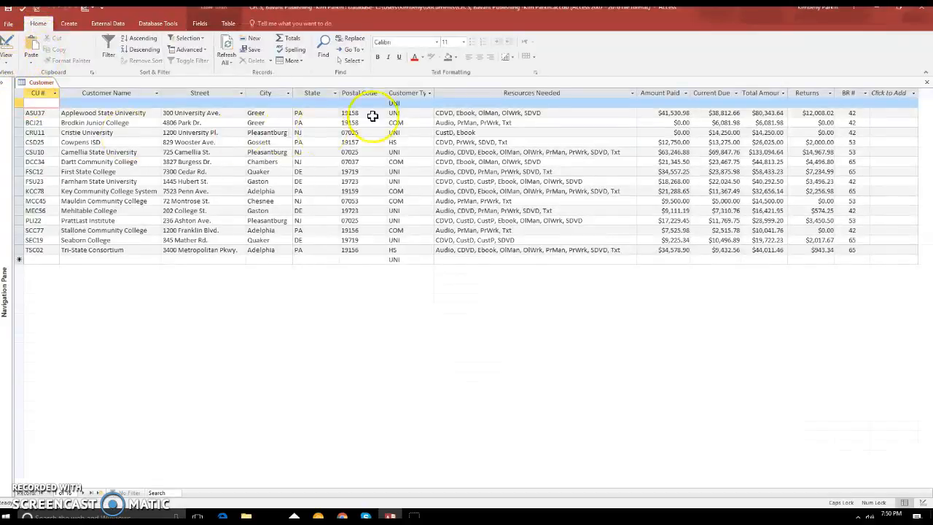
- Pick UNI from the Customer Type list in the Applewood State University record, and close the Customer table
drag(426, 114, 433, 116)
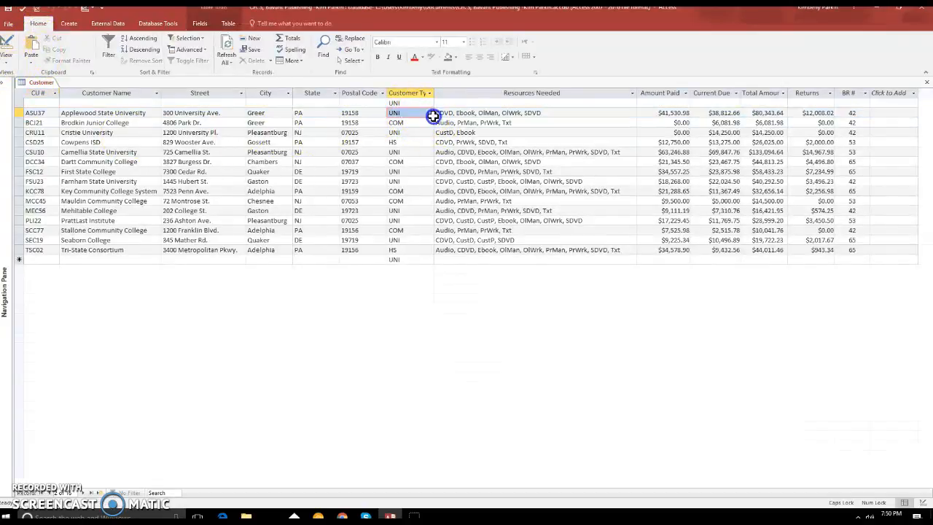
click(431, 114)
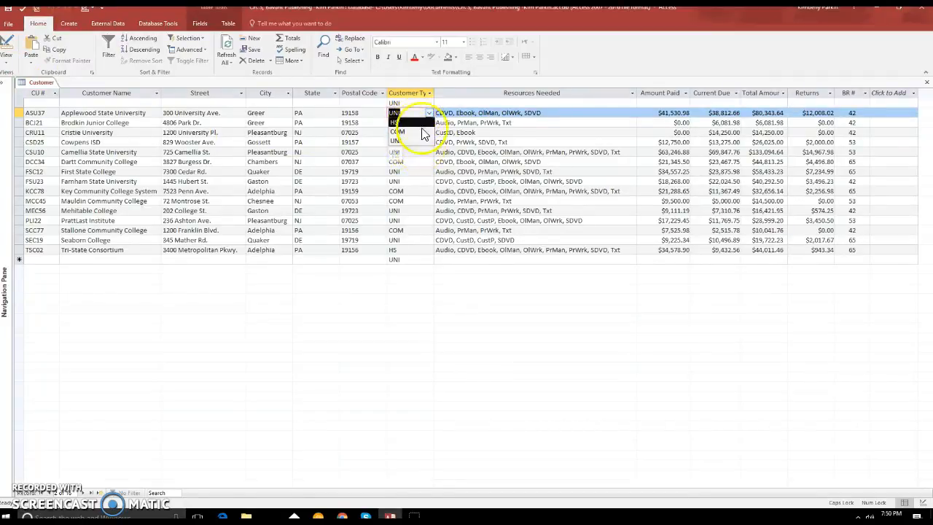
click(413, 134)
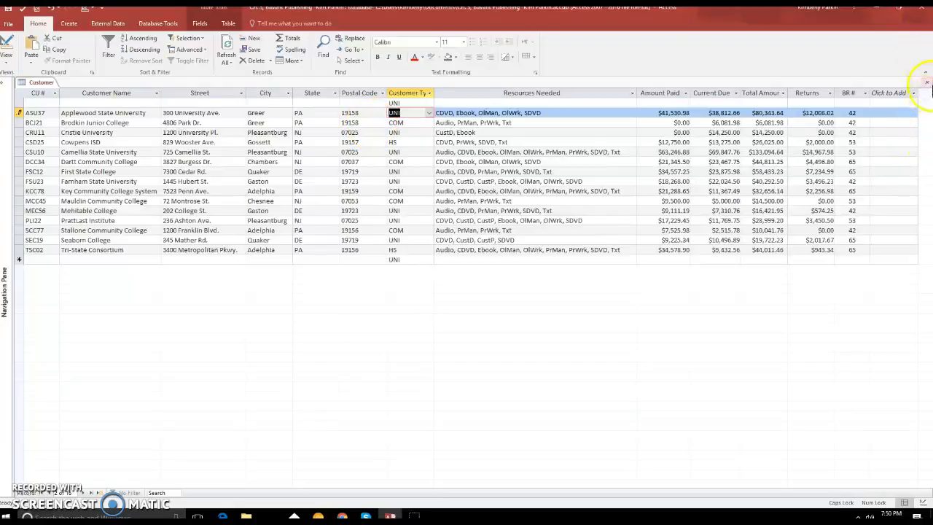
click(927, 82)
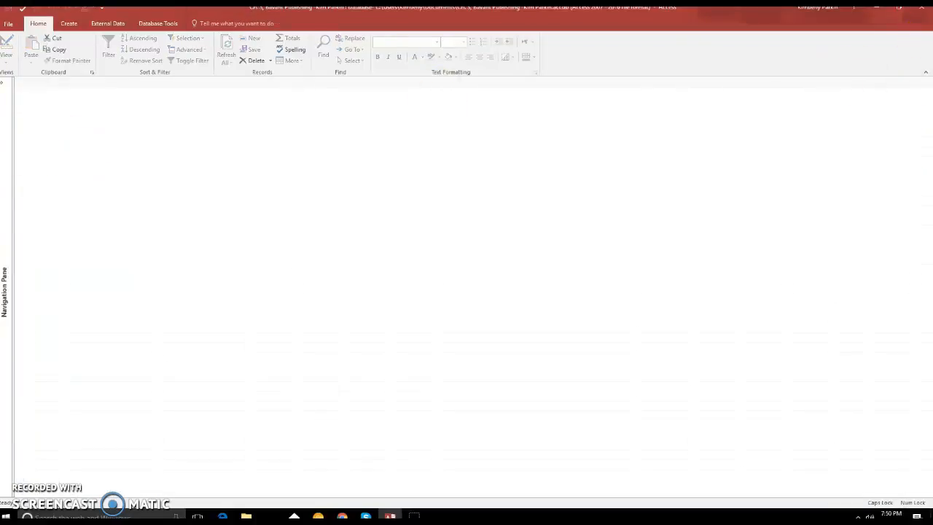
- Open the Customer Financial Report, collapse the object list, and switch the report to Layout View
click(3, 83)
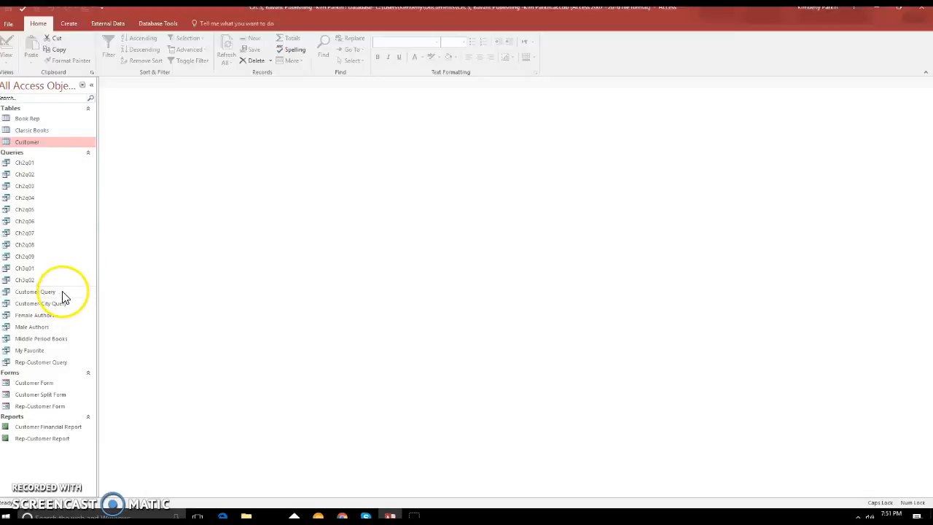
click(66, 429)
right_click(70, 428)
click(105, 275)
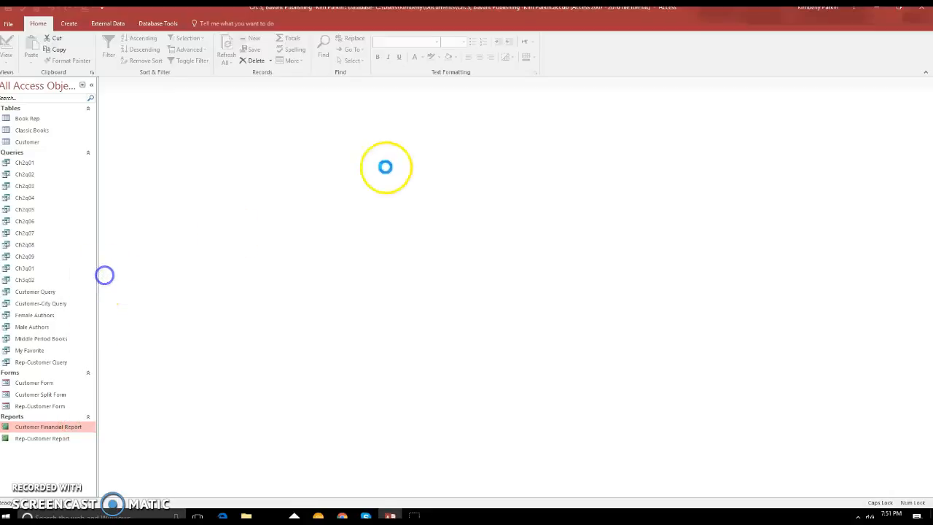
click(91, 86)
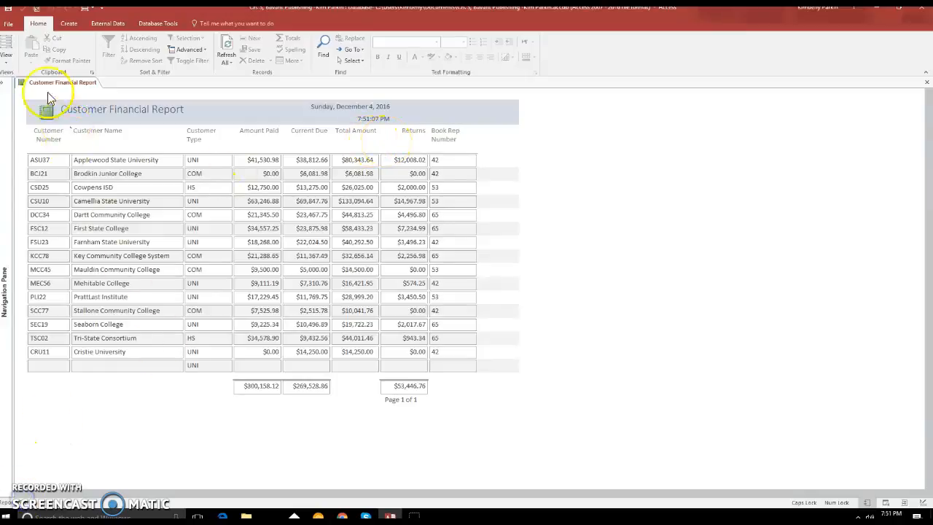
click(7, 58)
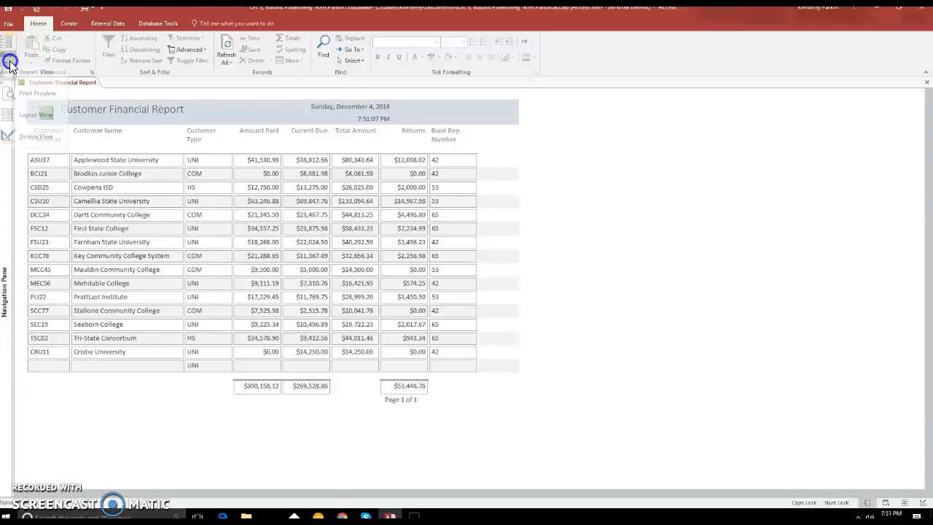
click(42, 119)
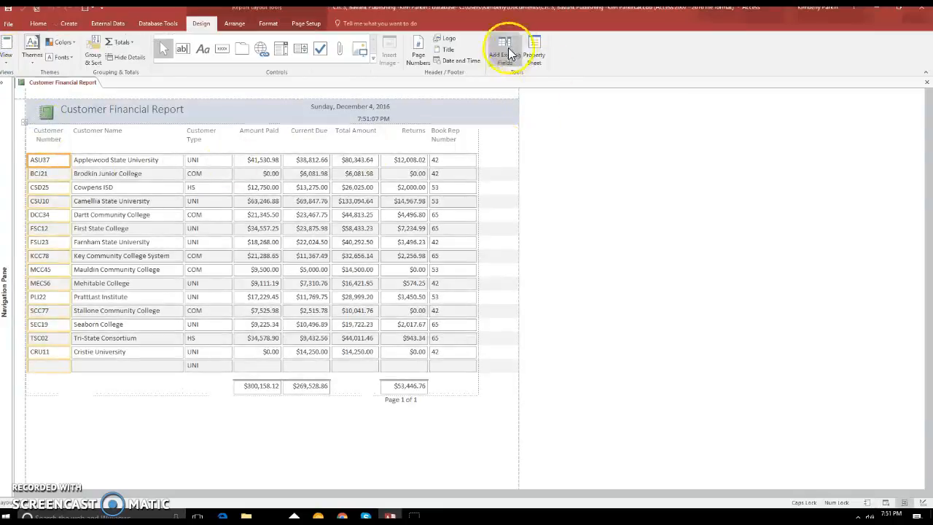
- Add the existing Current Due field to the report between the Returns and Book Rep Number columns
click(507, 54)
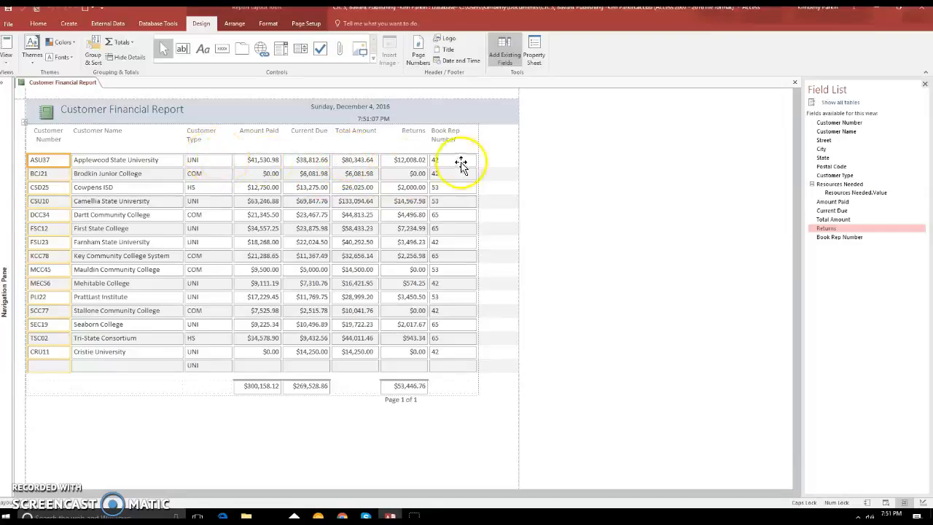
drag(831, 211, 428, 140)
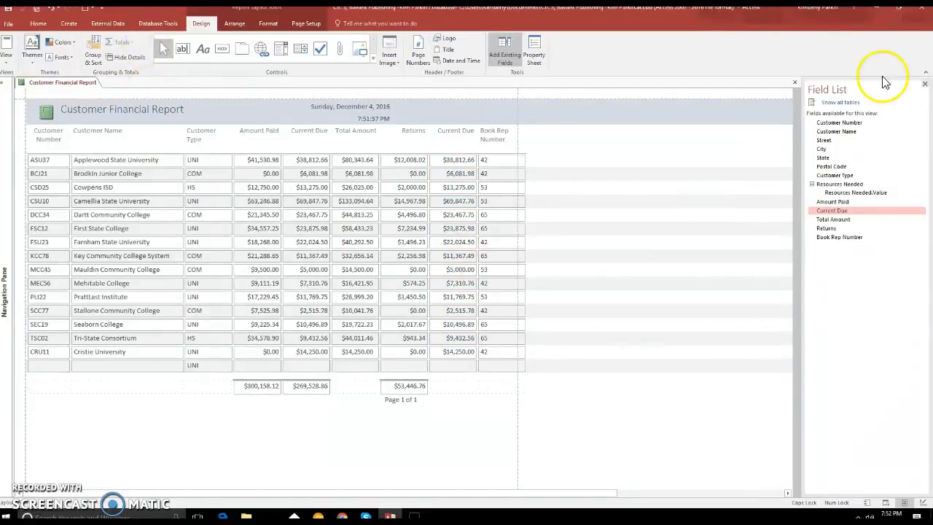
click(927, 82)
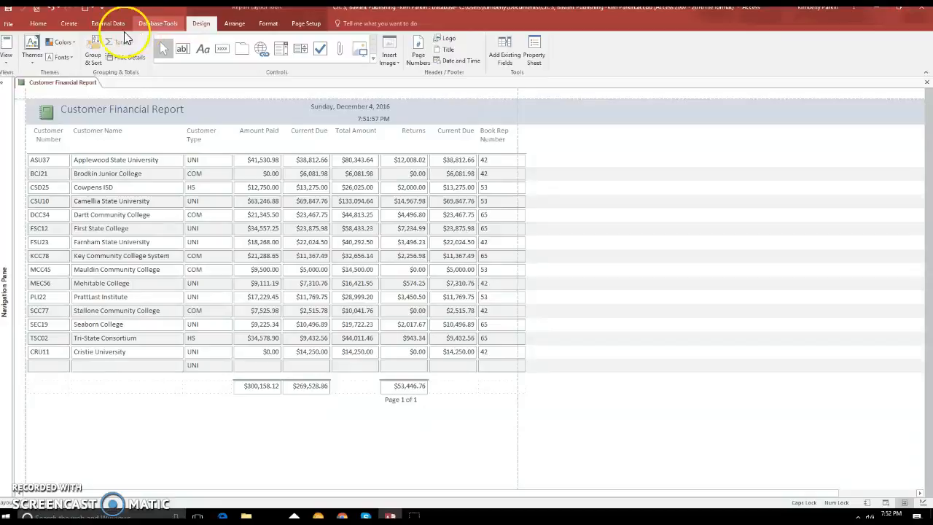
- Set the report's page orientation to landscape and close the report without saving the design changes
click(307, 23)
click(137, 58)
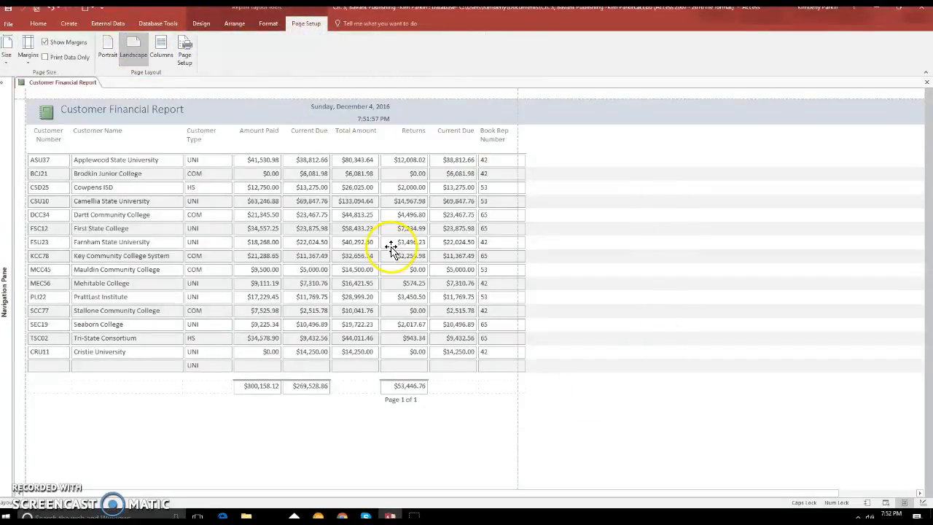
click(927, 82)
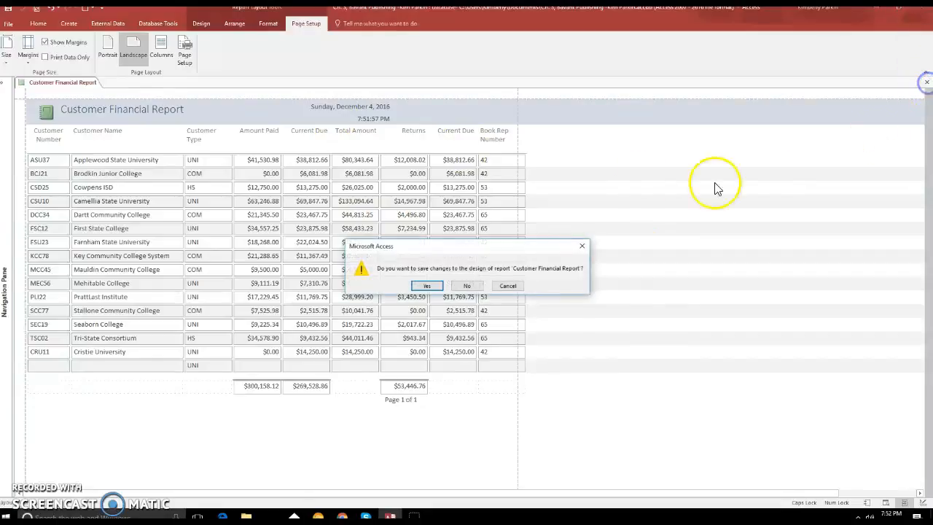
click(469, 286)
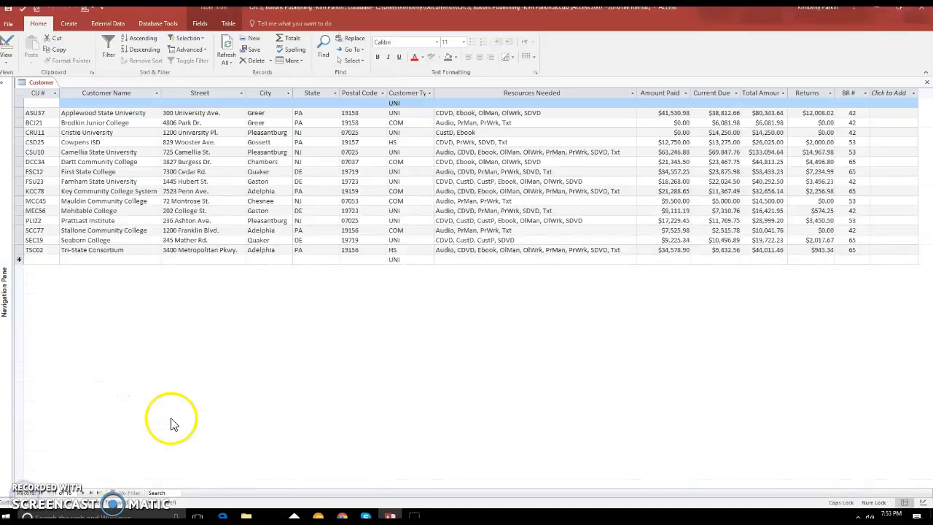
- Create a new query in Design View and add the Customer table to it
click(69, 23)
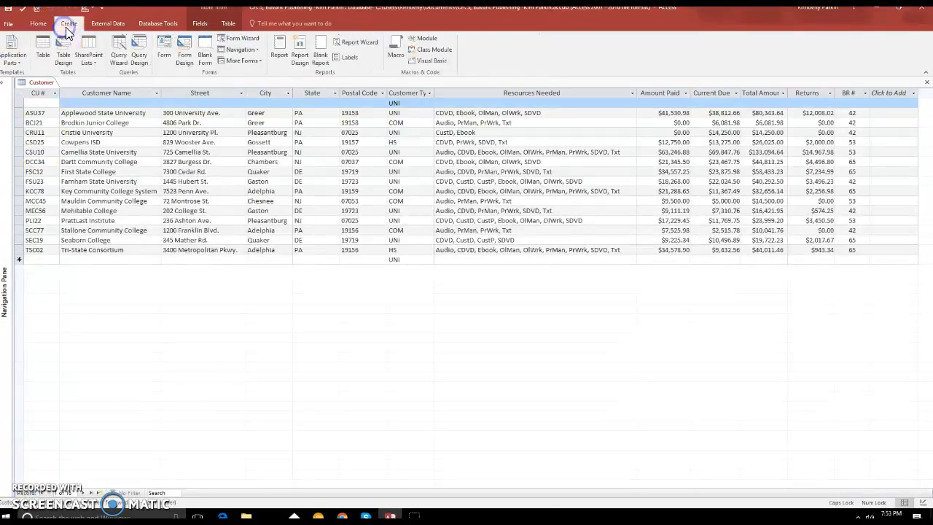
click(140, 58)
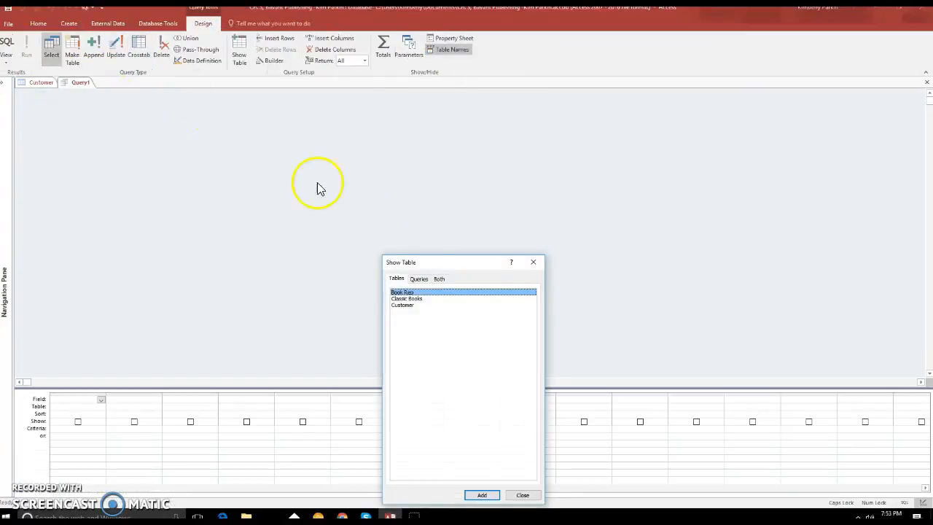
click(405, 305)
click(484, 499)
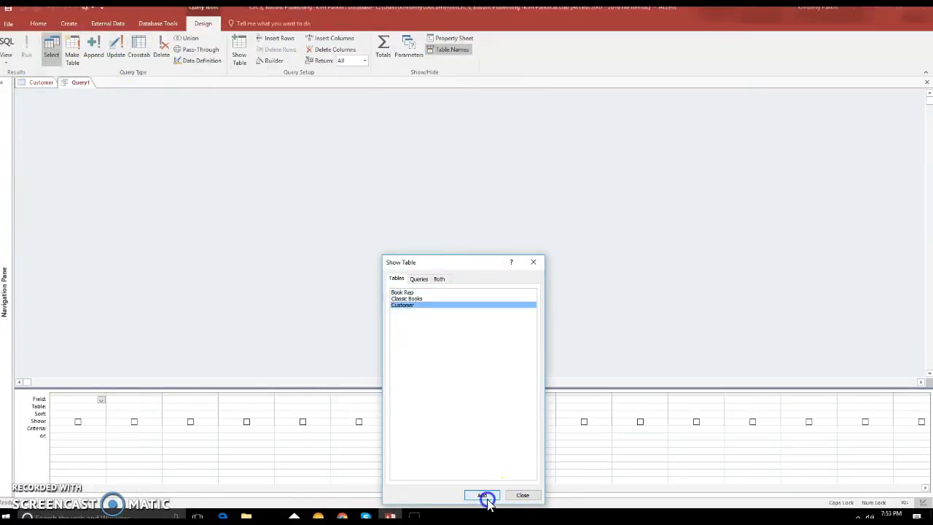
click(524, 495)
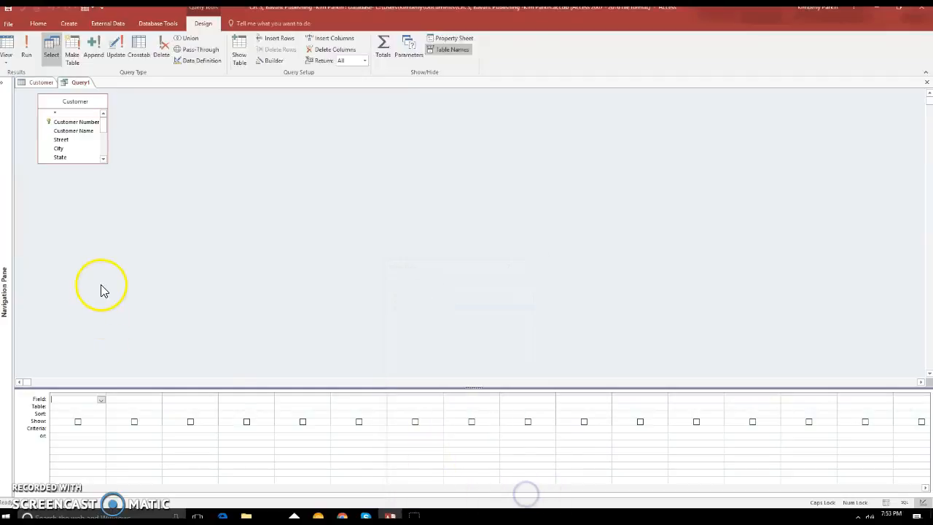
- Add the Customer Number, Customer Name, Customer Type and Resources Needed fields to the query's first four columns
click(102, 401)
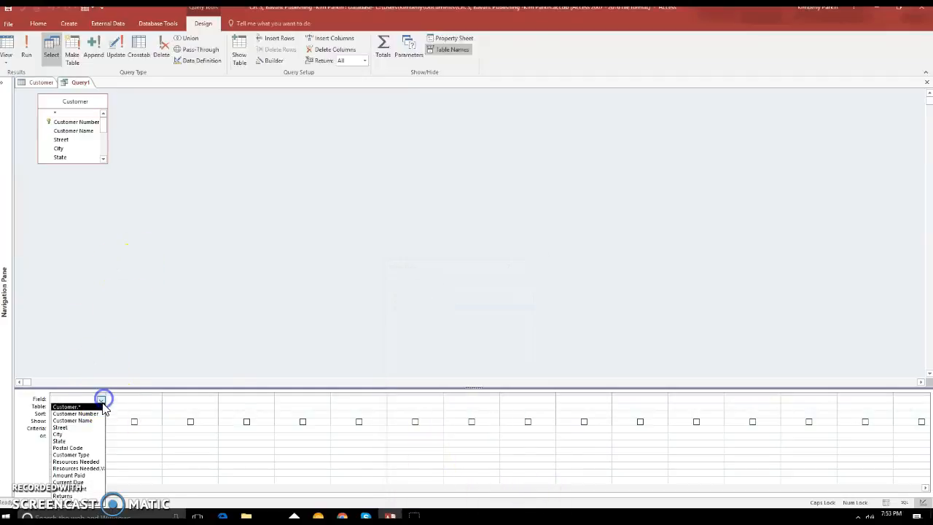
click(102, 414)
click(158, 400)
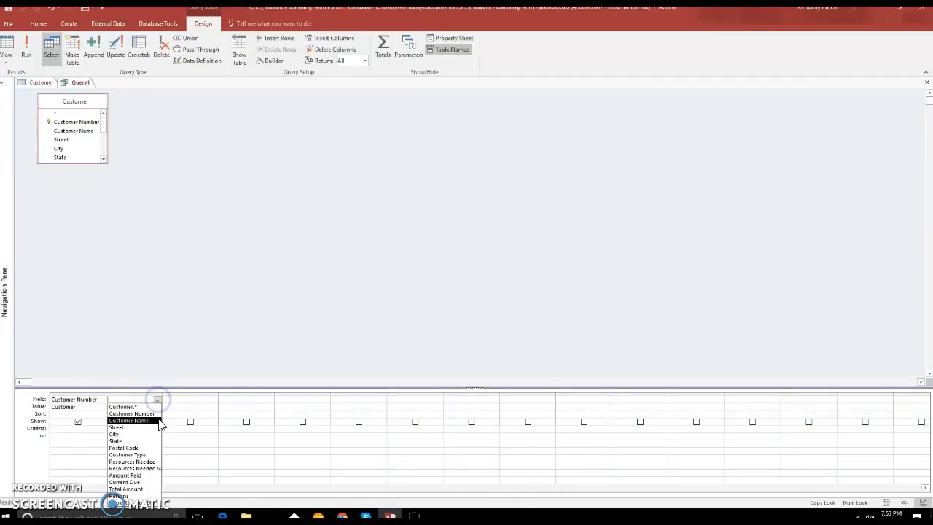
click(152, 421)
click(214, 401)
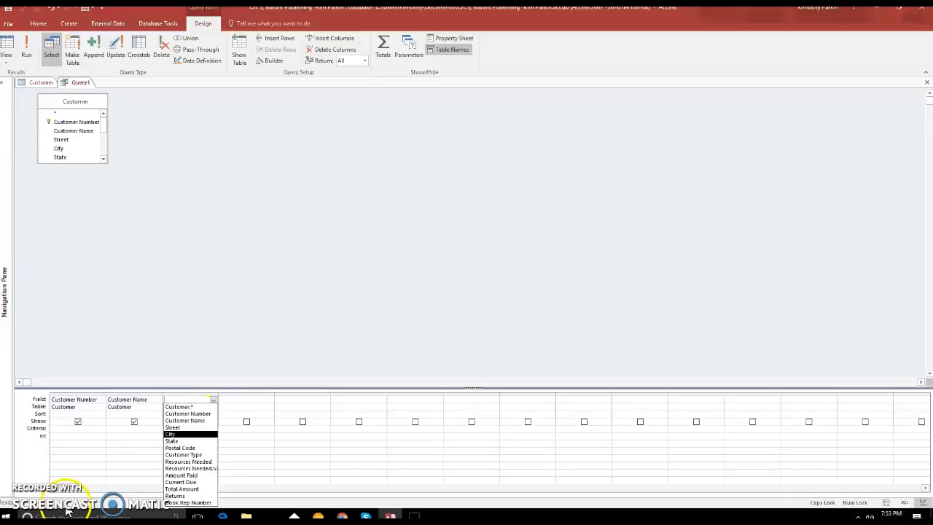
click(211, 455)
click(271, 398)
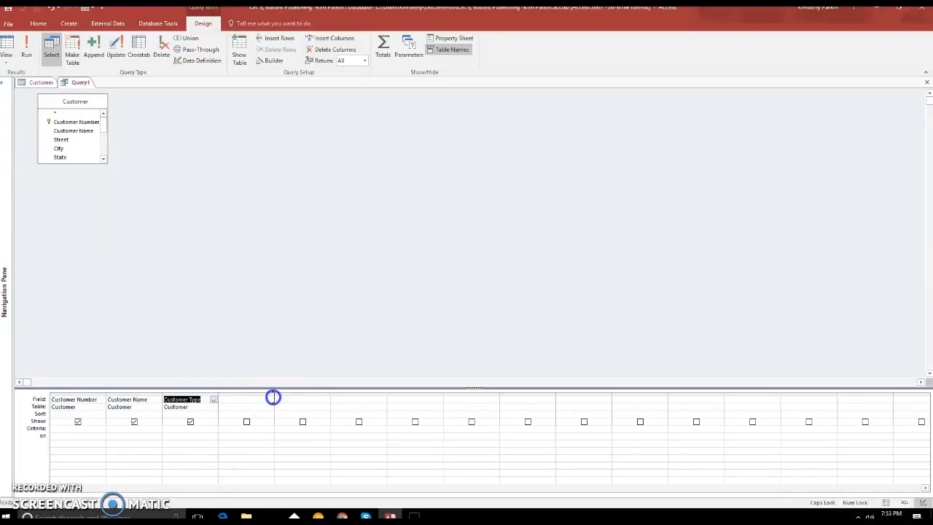
click(271, 399)
click(271, 470)
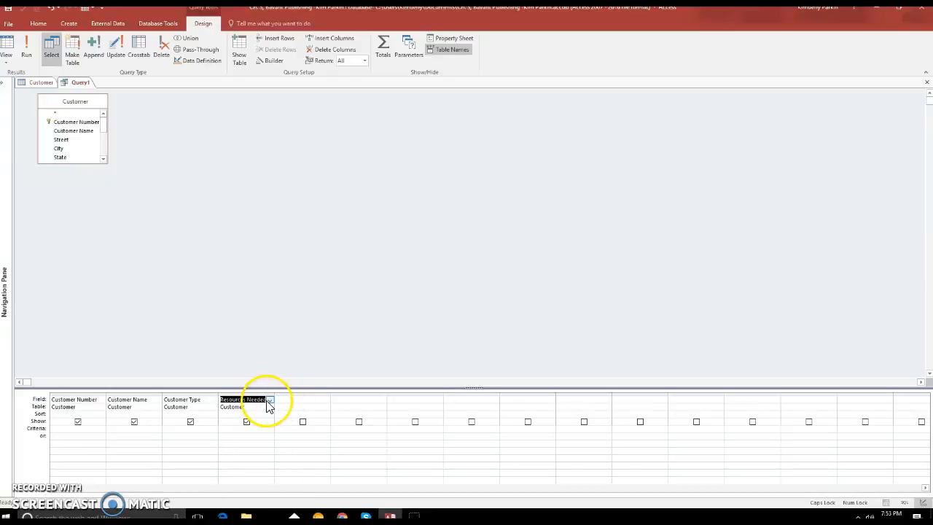
- Enlarge the Customer field list and run the query with Resources Needed.Value as the fourth column
drag(106, 163, 195, 291)
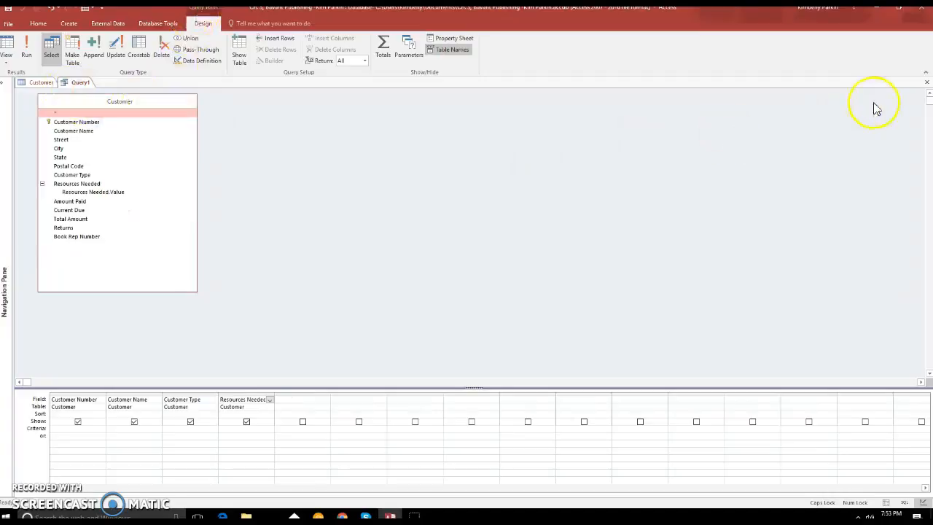
click(927, 82)
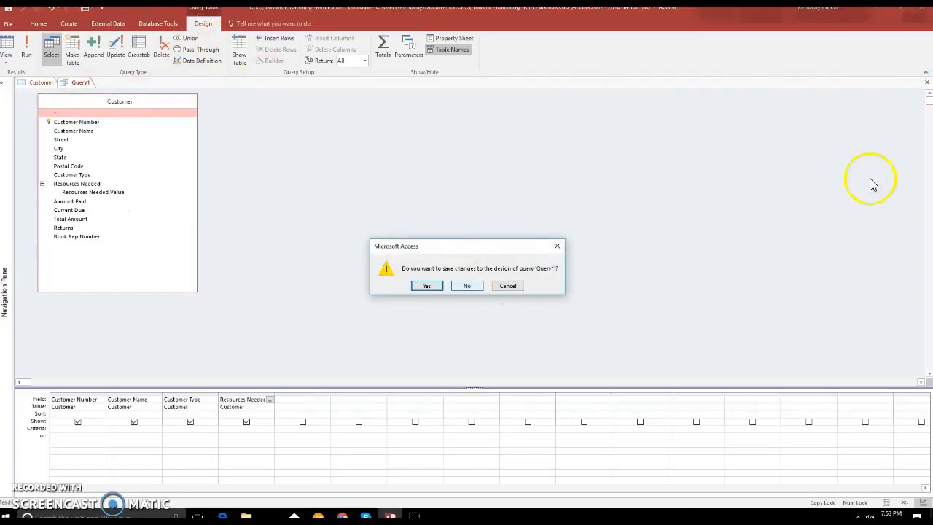
click(520, 286)
click(26, 48)
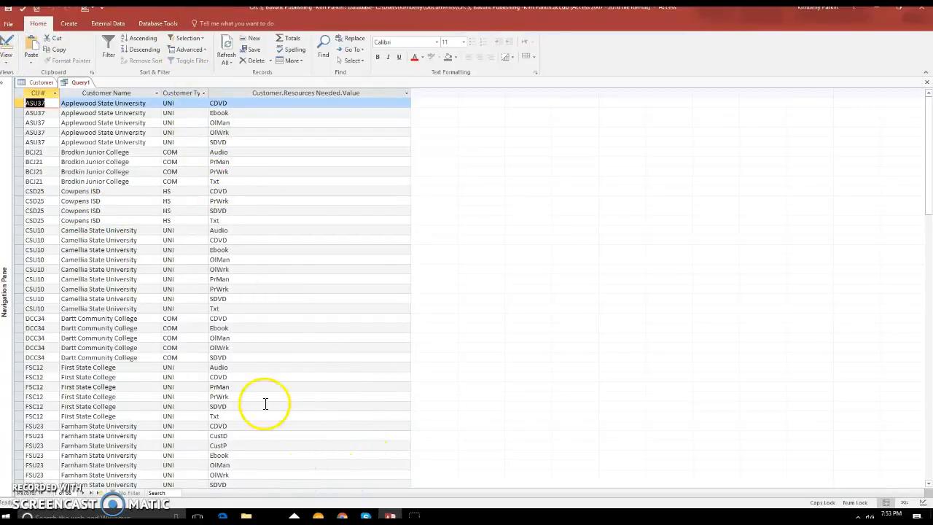
- Close the query and save it under the name Query1
click(927, 82)
click(420, 288)
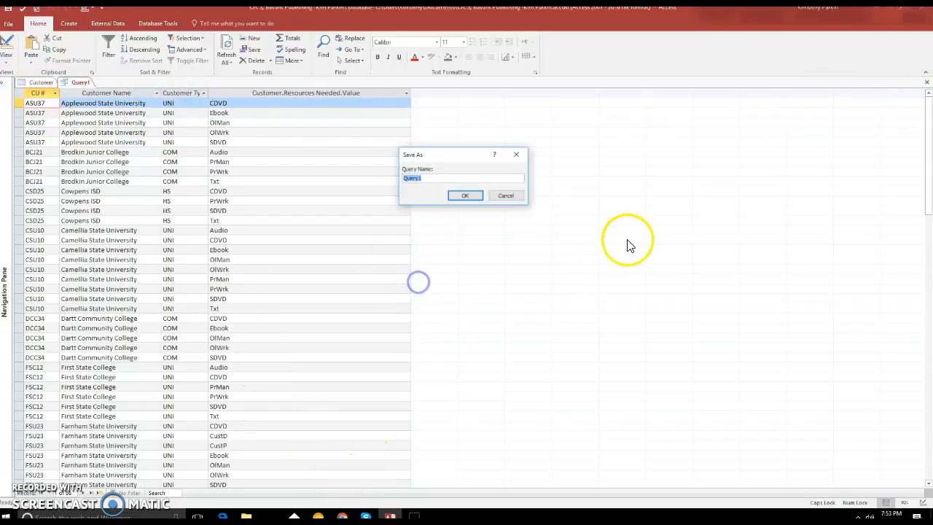
click(466, 197)
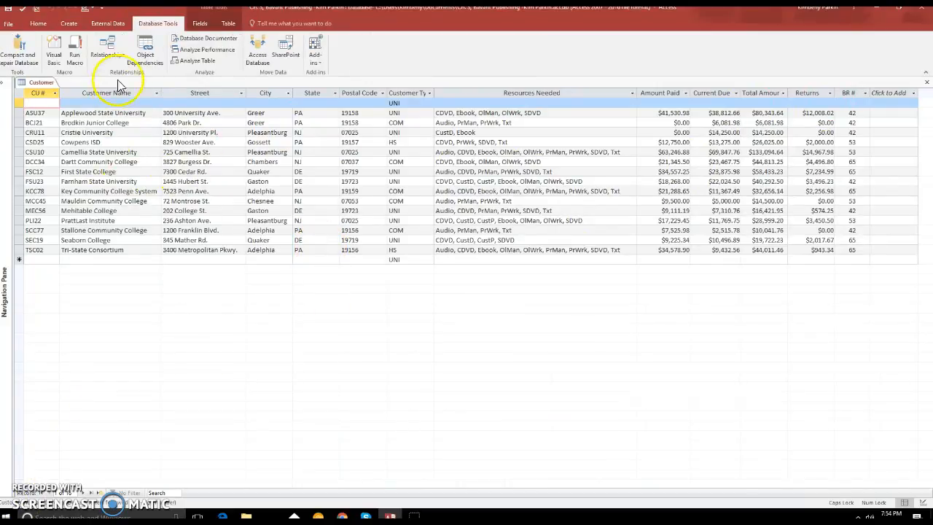
- Open the database relationships and link Book Rep Number from Book Rep to Customer, choosing to edit the existing relationship
click(111, 47)
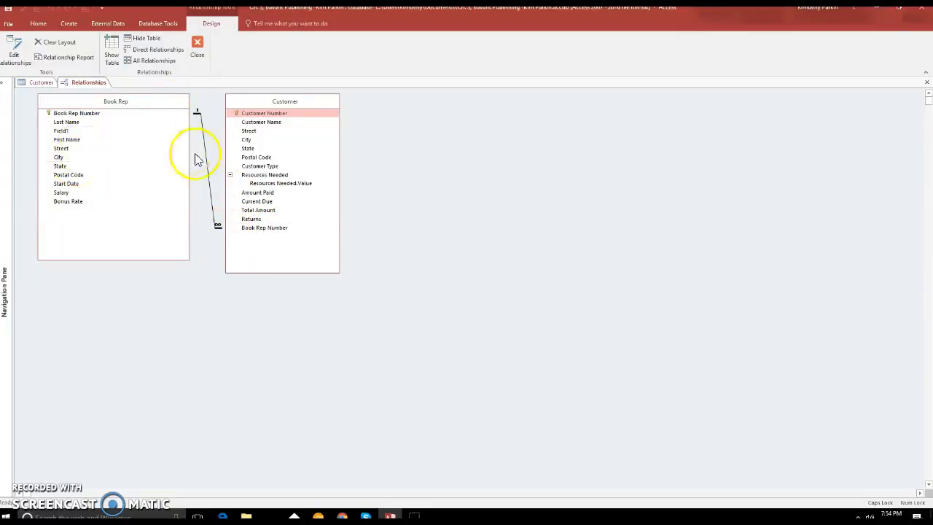
click(80, 114)
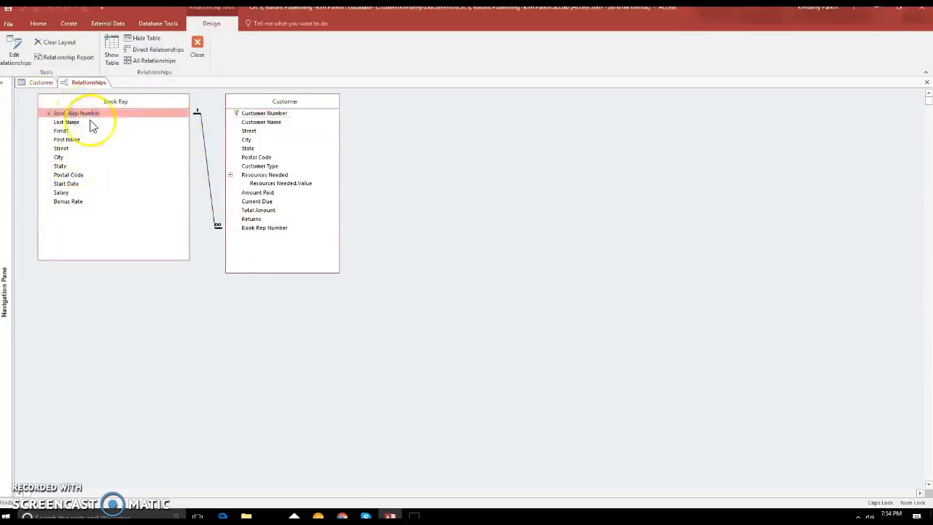
drag(95, 119, 256, 228)
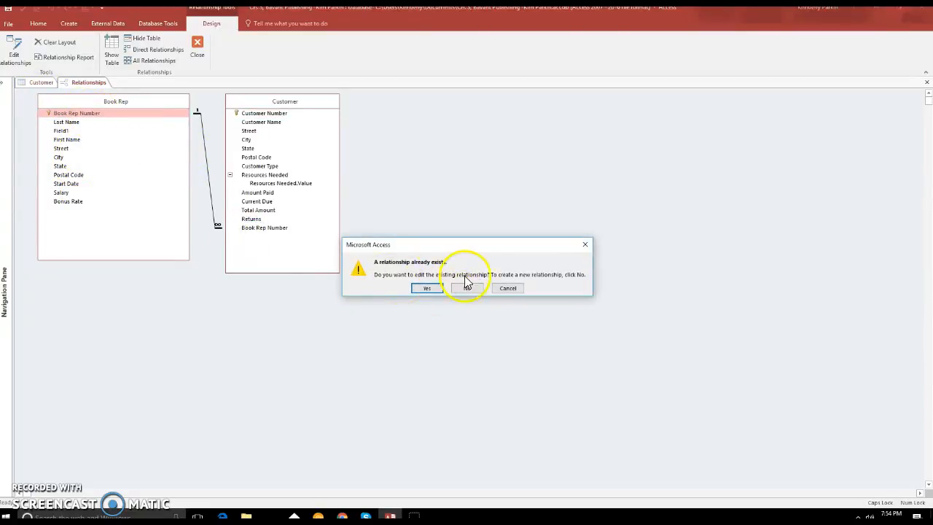
click(429, 288)
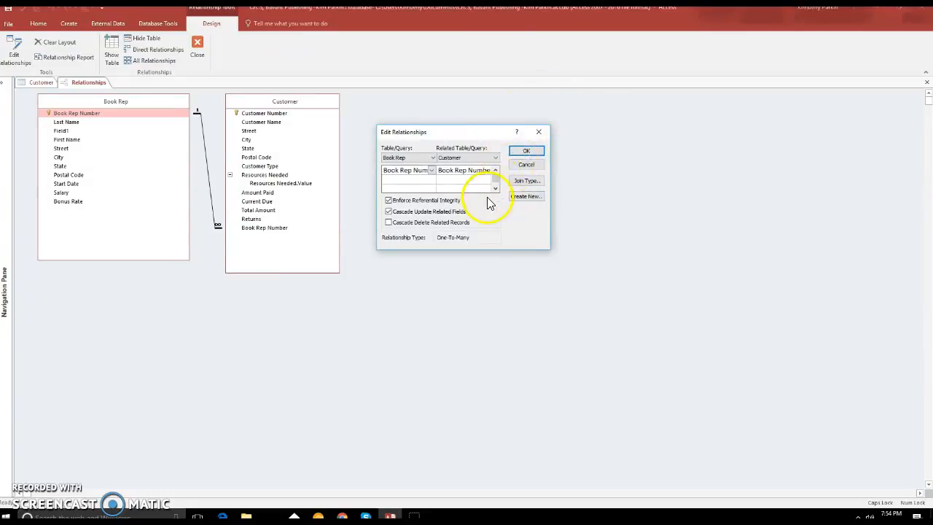
- Try to apply Enforce Referential Integrity and Cascade Update Related Fields to the relationship, then cancel the edit and close the relationships view
click(388, 201)
click(388, 201)
click(388, 200)
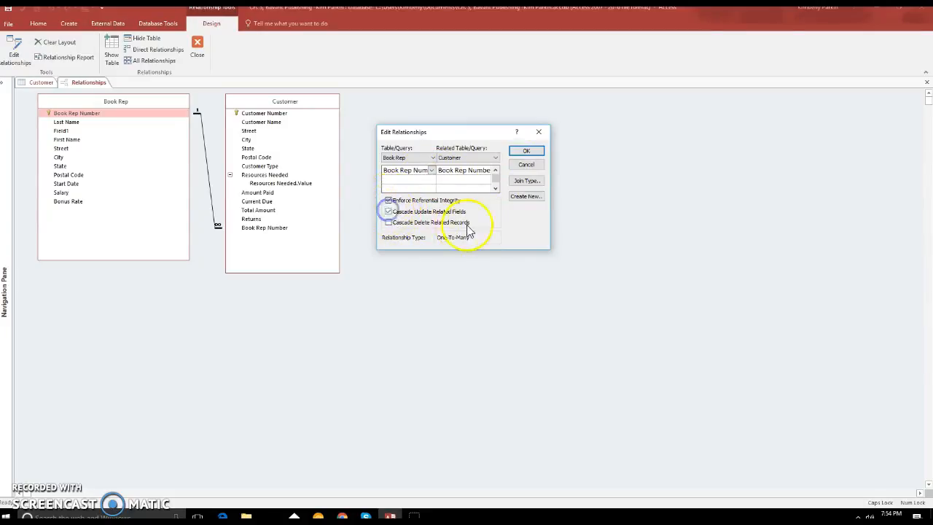
click(389, 211)
click(533, 153)
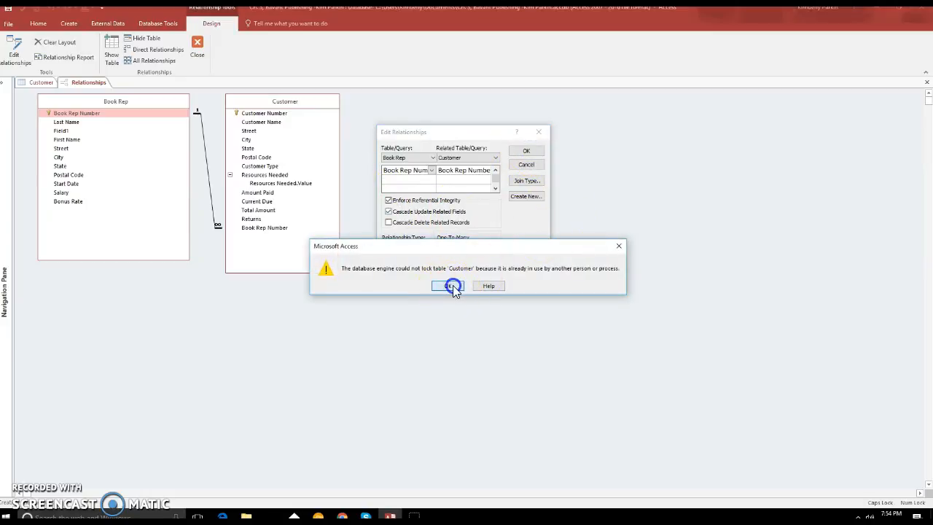
click(452, 286)
click(527, 165)
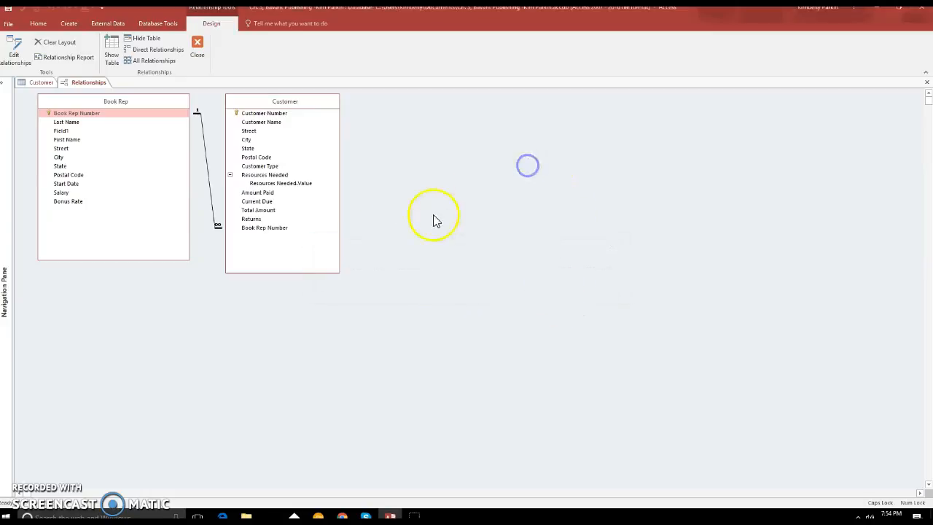
click(927, 86)
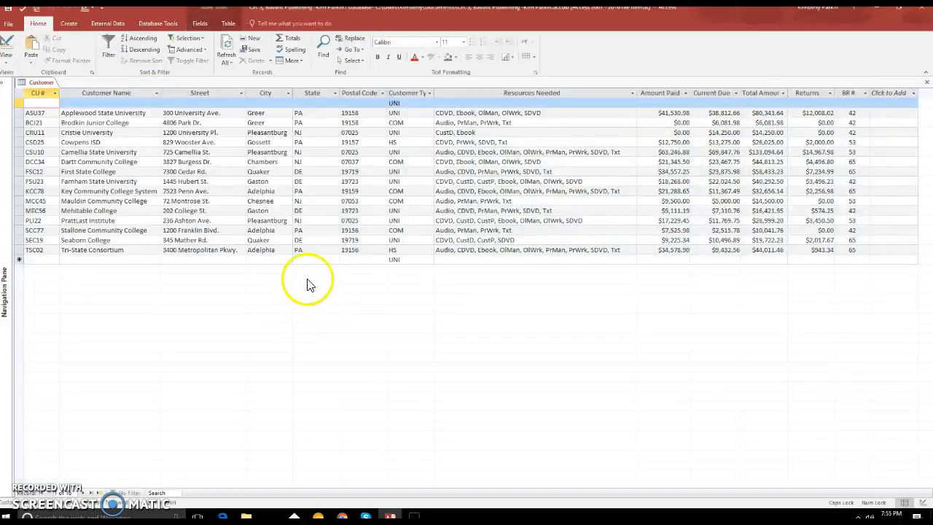